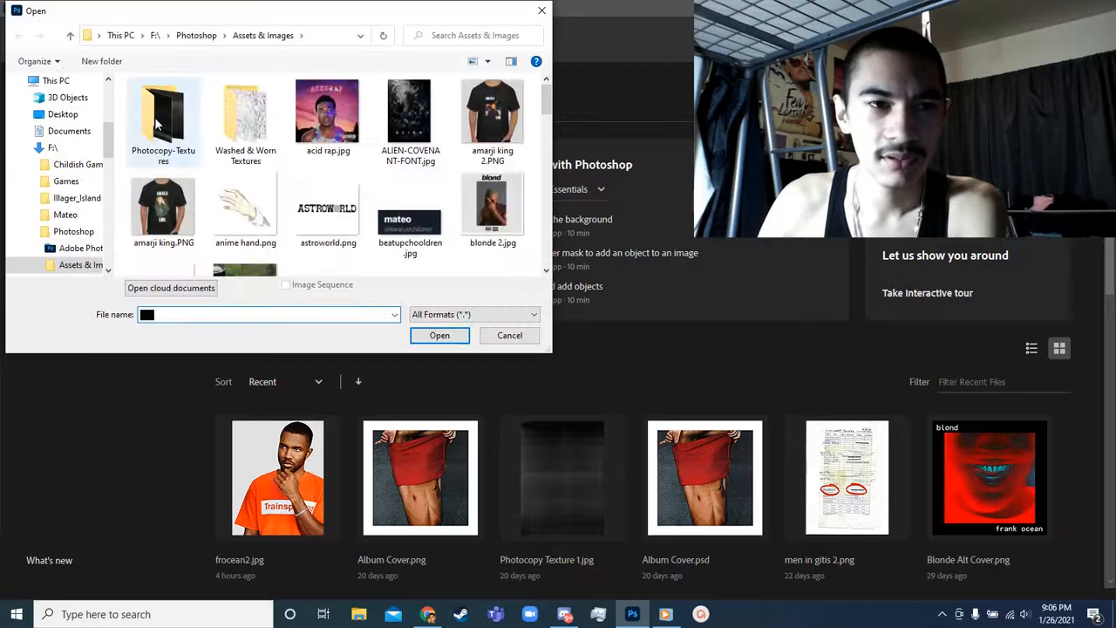
- Open the image frocean2.jpg from the Assets & Images folder
{"action": "scroll", "coordinate": [250, 198], "scroll_direction": "down", "scroll_amount": 10}
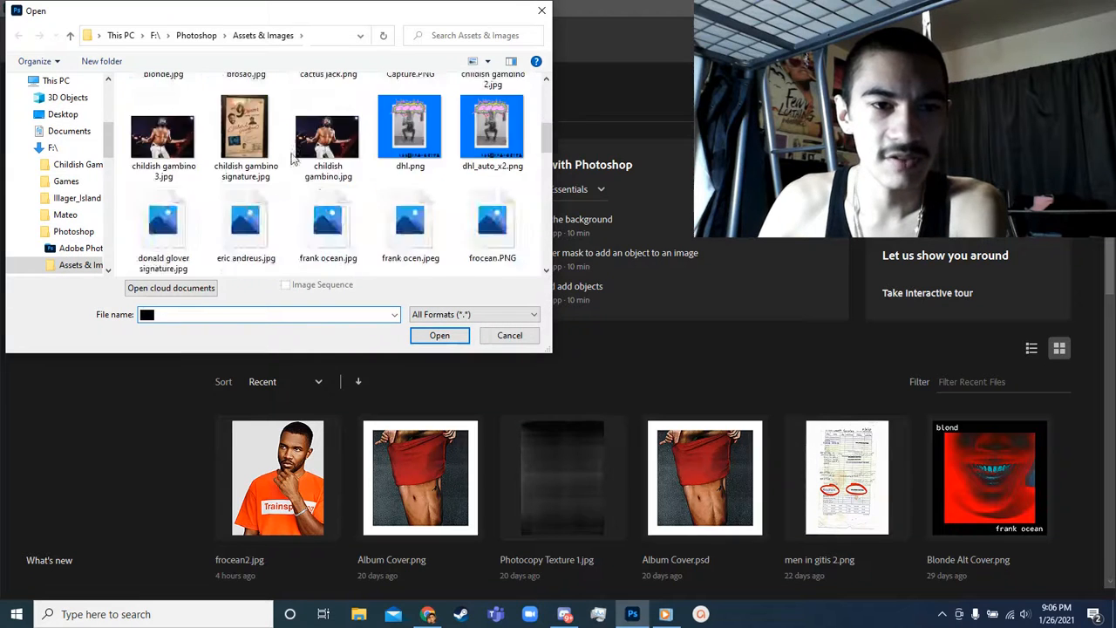
{"action": "left_click", "coordinate": [163, 131]}
{"action": "left_click", "coordinate": [440, 335]}
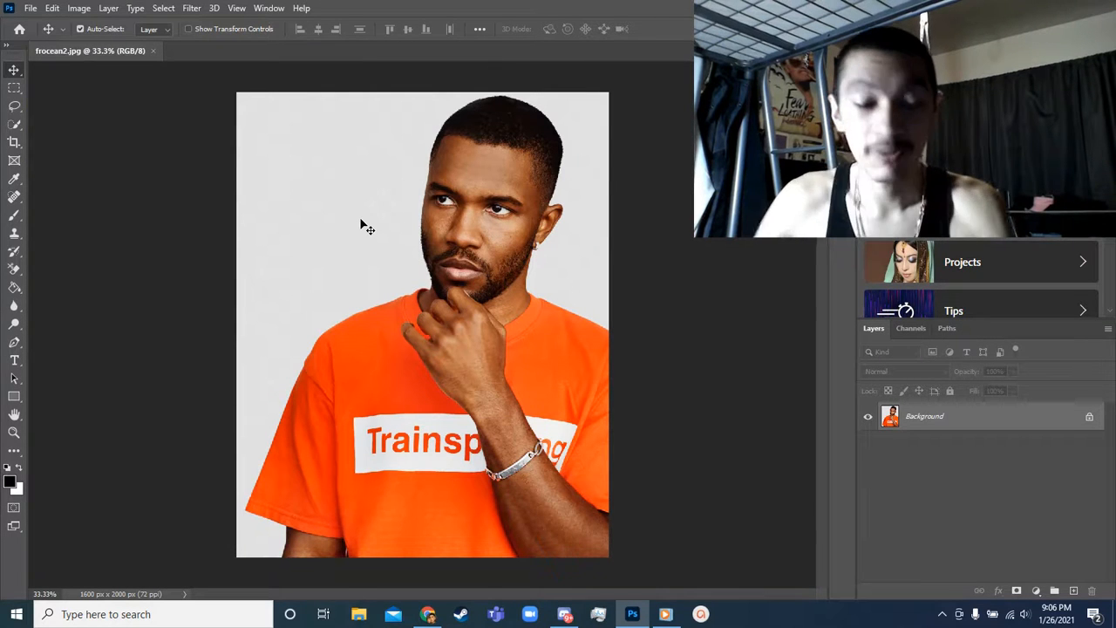
- Examine the portrait up close from the head down to the shirt
{"action": "key", "text": "ctrl+plus"}
{"action": "key", "text": "ctrl+plus"}
{"action": "key", "text": "ctrl+plus"}
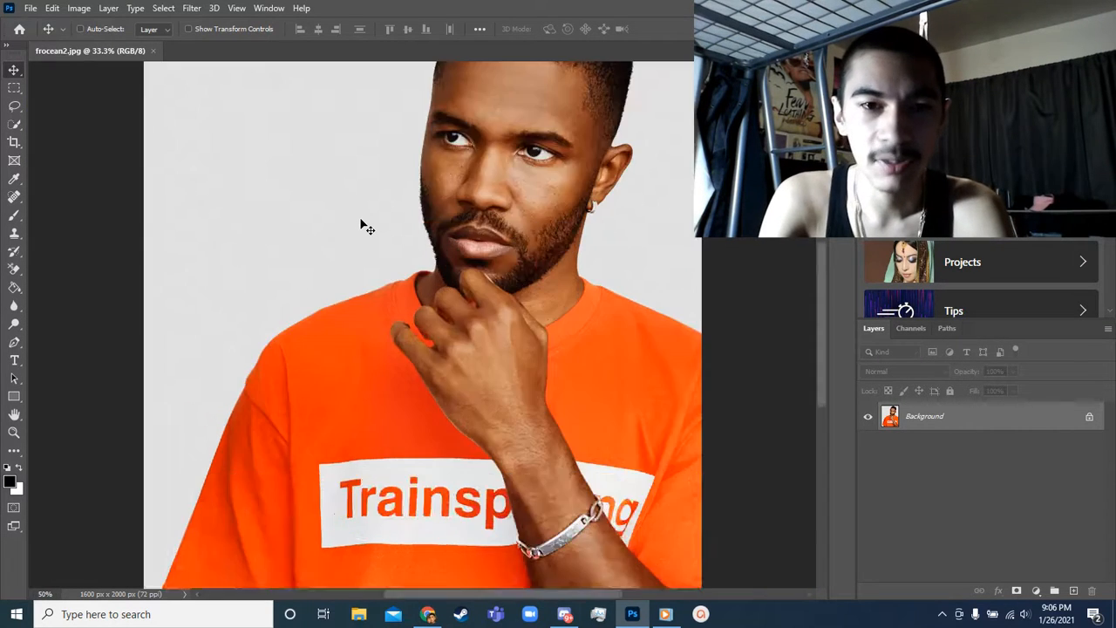
{"action": "key", "text": "ctrl+plus"}
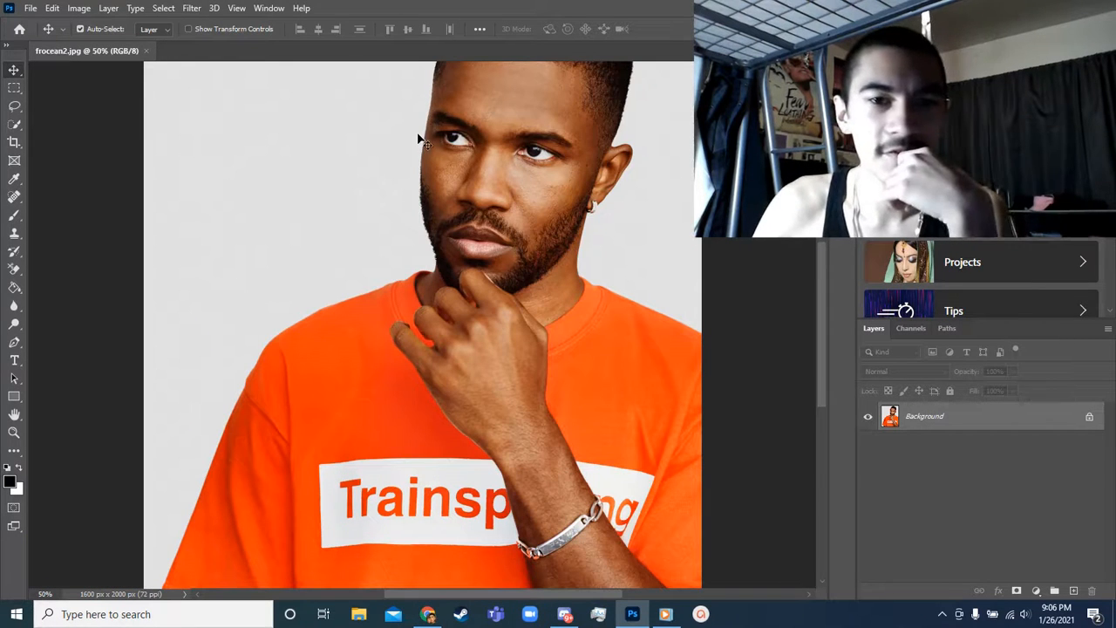
{"action": "scroll", "coordinate": [417, 139], "scroll_direction": "up", "scroll_amount": 2}
{"action": "scroll", "coordinate": [410, 149], "scroll_direction": "down", "scroll_amount": 3}
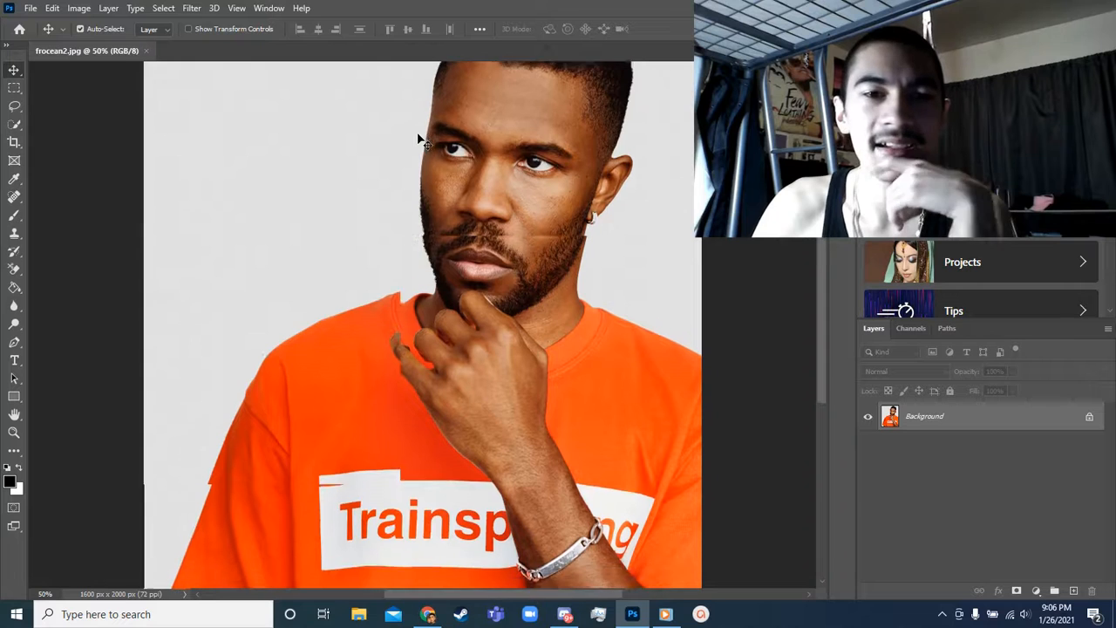
{"action": "scroll", "coordinate": [201, 233], "scroll_direction": "down", "scroll_amount": 2}
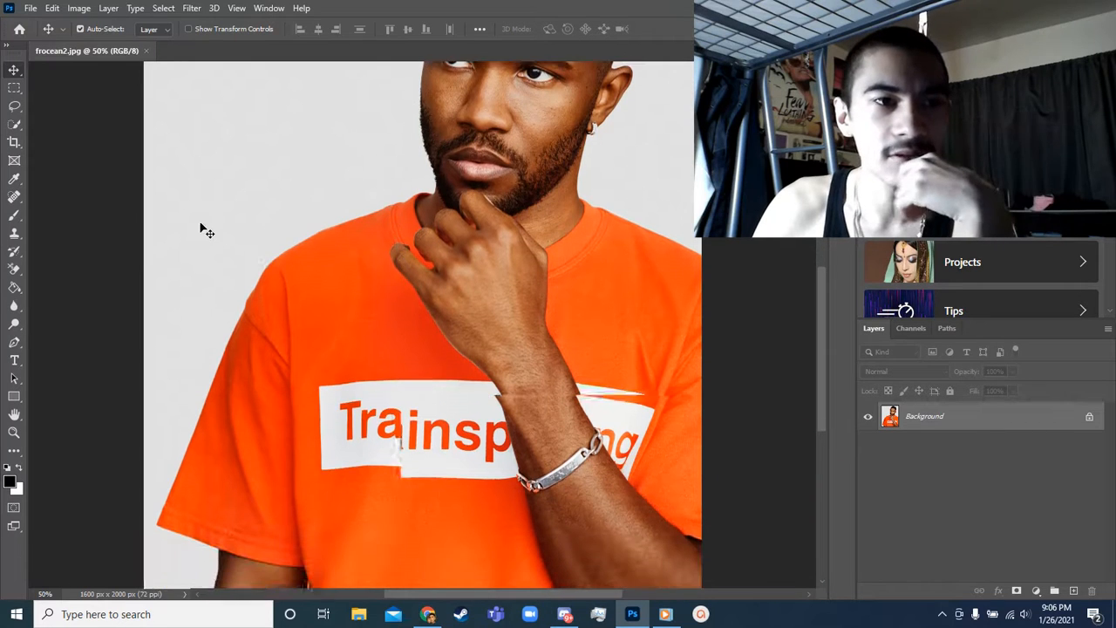
- Select the man's shirt, arms and head with the Quick Selection tool, using a 250 px brush
{"action": "left_click", "coordinate": [14, 128]}
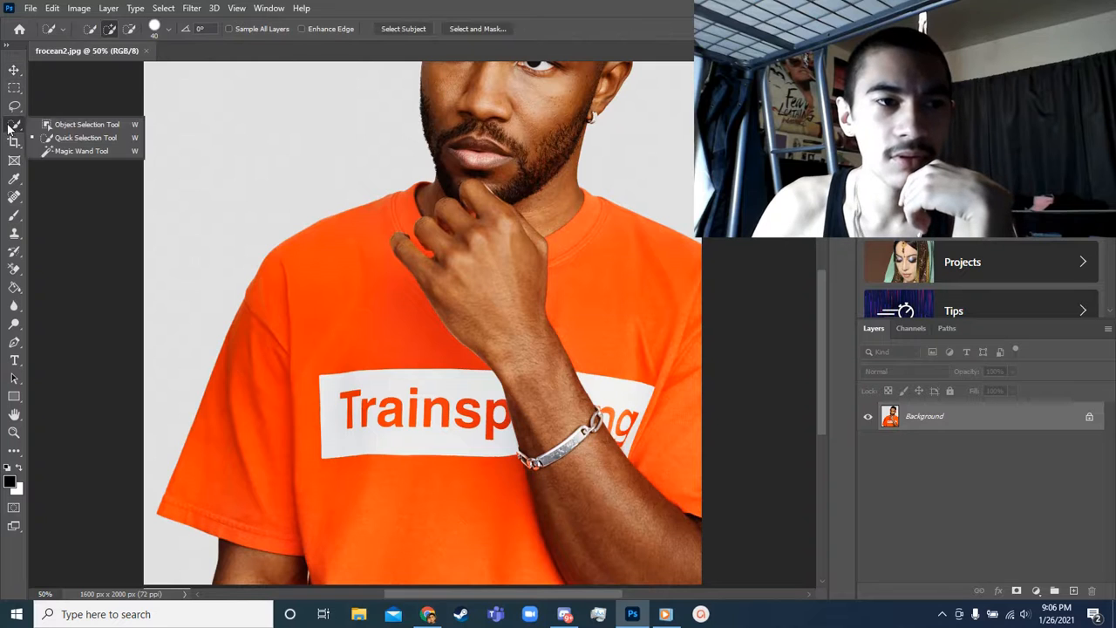
{"action": "left_click", "coordinate": [9, 127]}
{"action": "left_click", "coordinate": [10, 127]}
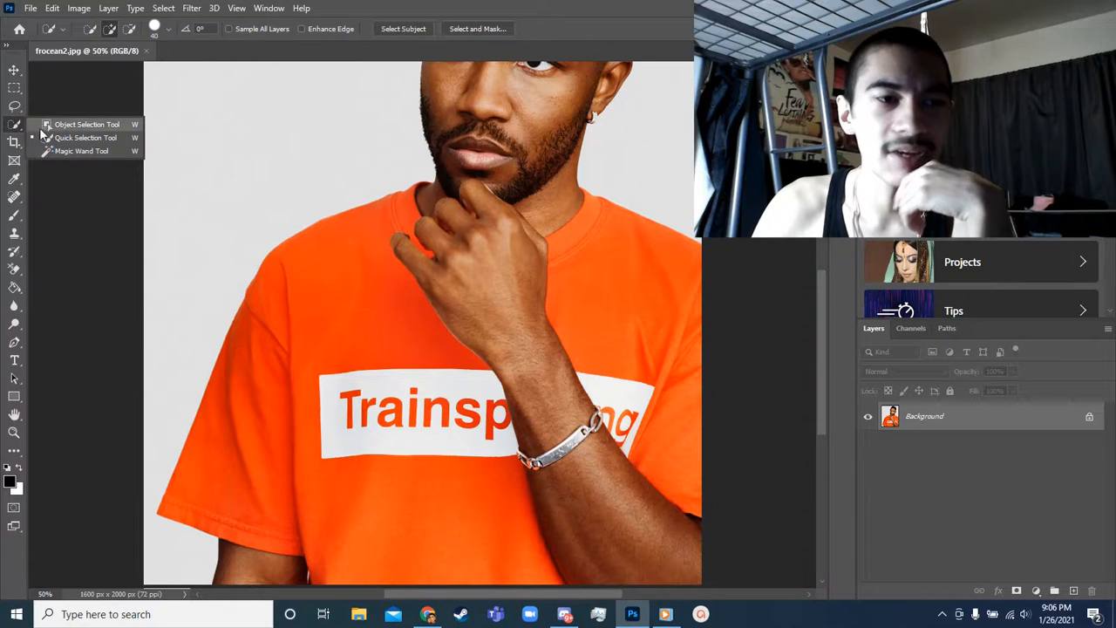
{"action": "left_click", "coordinate": [12, 129]}
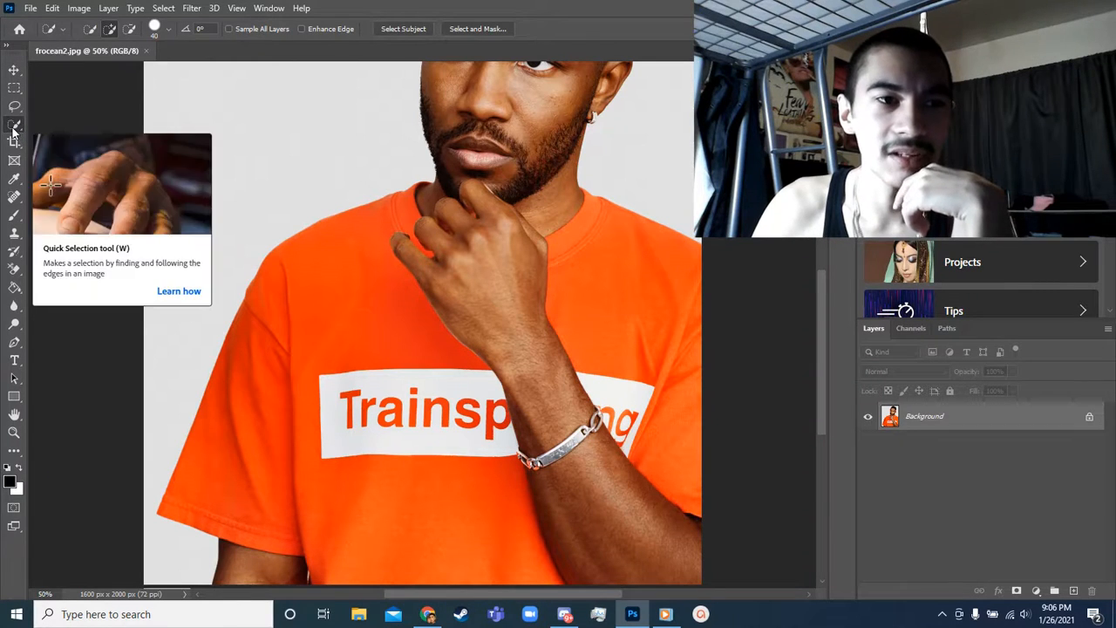
{"action": "left_click", "coordinate": [13, 129]}
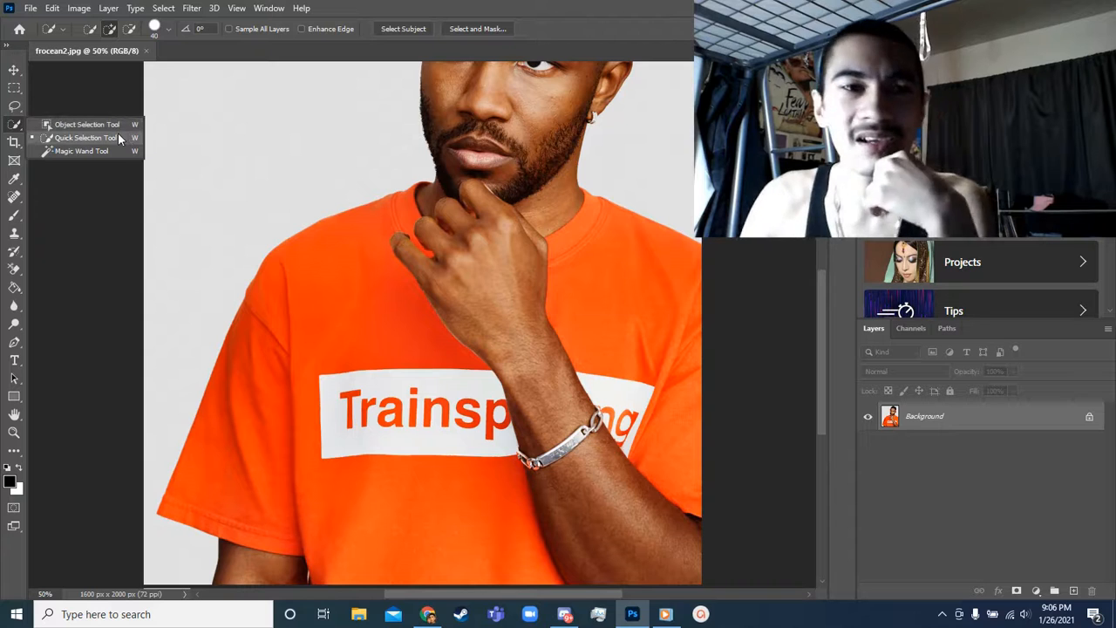
{"action": "left_click", "coordinate": [12, 128]}
{"action": "key", "text": "bracketright"}
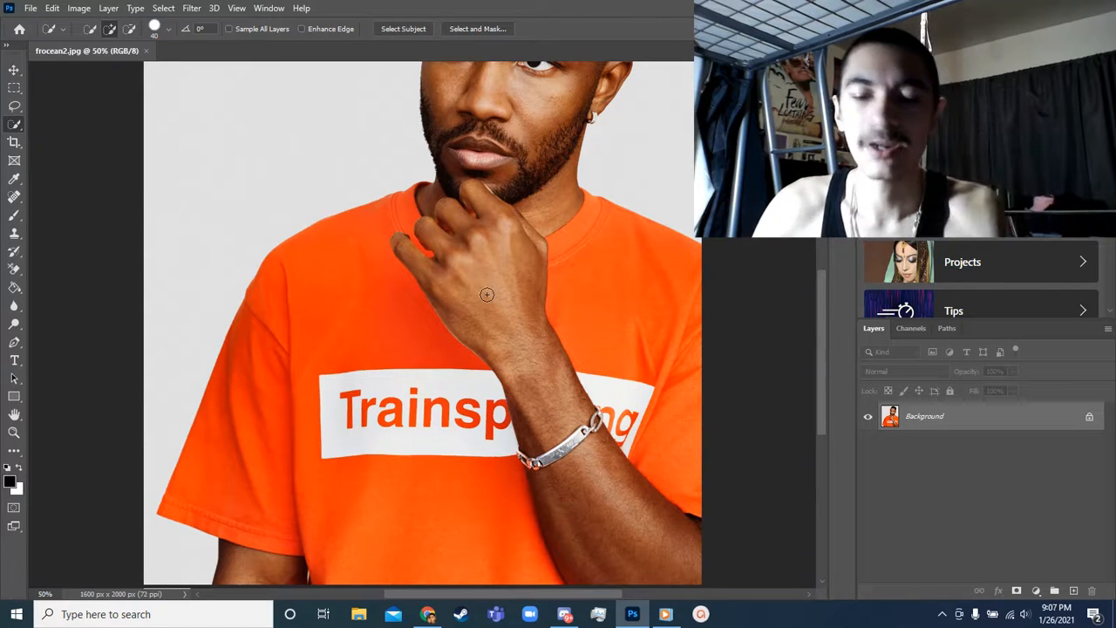
{"action": "key", "text": "bracketright"}
{"action": "key", "text": "bracketright"}
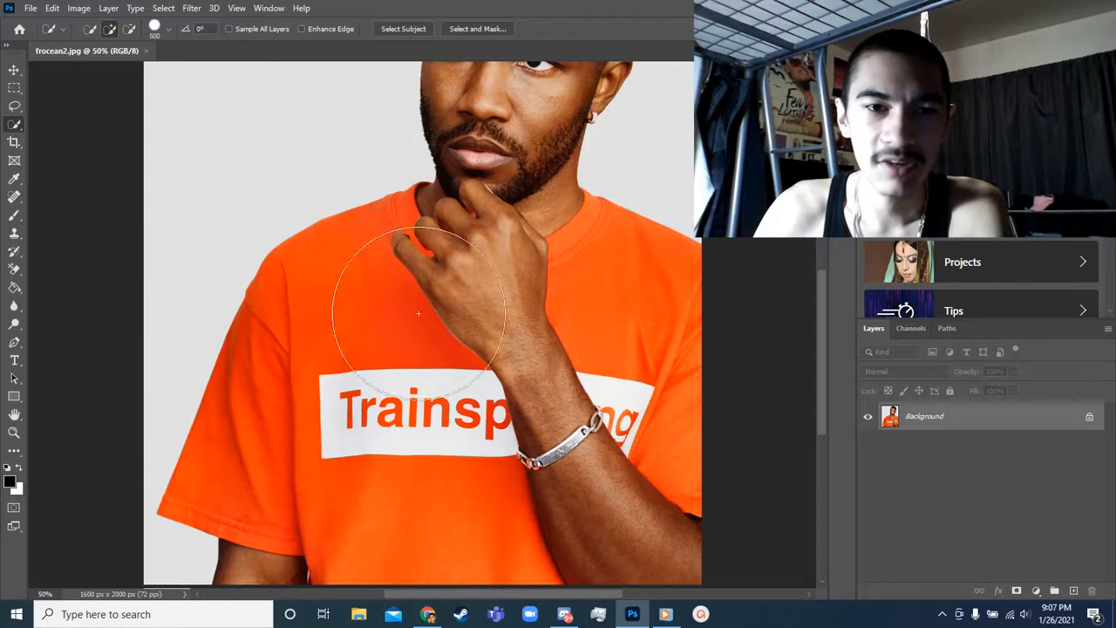
{"action": "scroll", "coordinate": [442, 169], "scroll_direction": "down", "scroll_amount": 5}
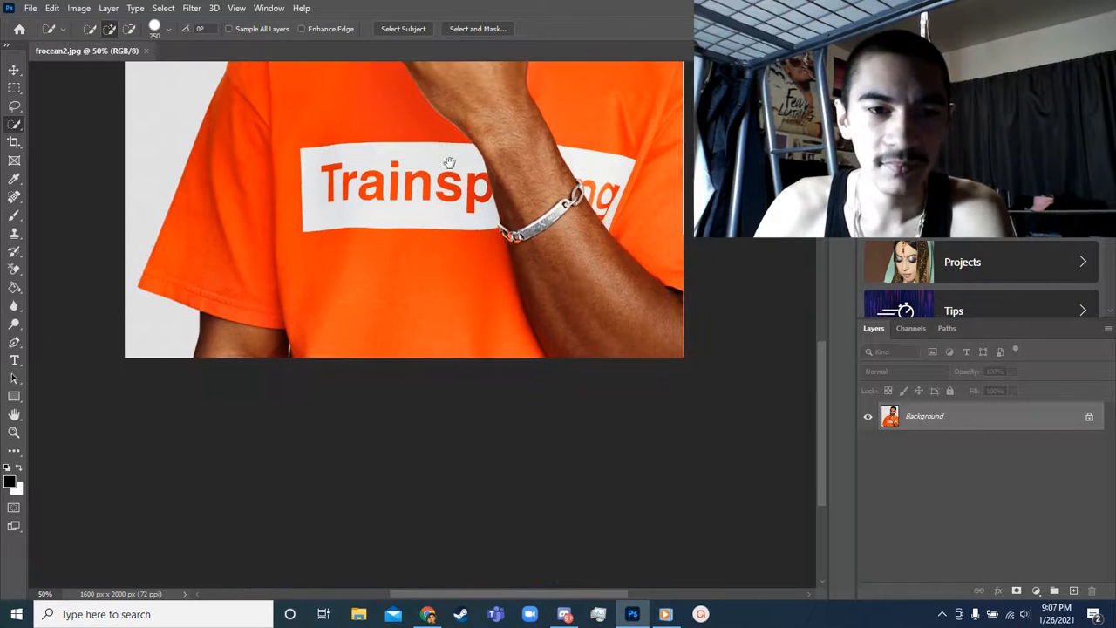
{"action": "left_click_drag", "start_coordinate": [449, 162], "coordinate": [498, 323]}
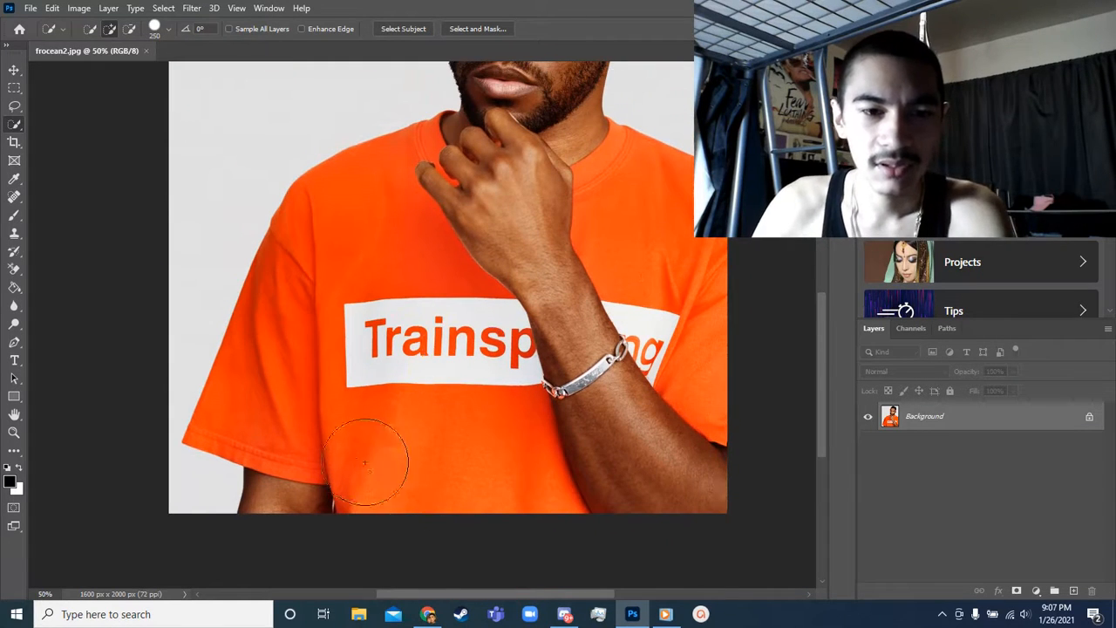
{"action": "mouse_move", "coordinate": [375, 423]}
{"action": "left_mouse_down"}
{"action": "mouse_move", "coordinate": [317, 410]}
{"action": "mouse_move", "coordinate": [294, 424]}
{"action": "mouse_move", "coordinate": [332, 511]}
{"action": "mouse_move", "coordinate": [312, 516]}
{"action": "mouse_move", "coordinate": [349, 236]}
{"action": "mouse_move", "coordinate": [344, 252]}
{"action": "mouse_move", "coordinate": [454, 201]}
{"action": "mouse_move", "coordinate": [618, 219]}
{"action": "mouse_move", "coordinate": [636, 207]}
{"action": "mouse_move", "coordinate": [650, 465]}
{"action": "left_mouse_up"}
{"action": "mouse_move", "coordinate": [539, 169]}
{"action": "left_mouse_down"}
{"action": "mouse_move", "coordinate": [566, 139]}
{"action": "mouse_move", "coordinate": [568, 113]}
{"action": "left_mouse_up"}
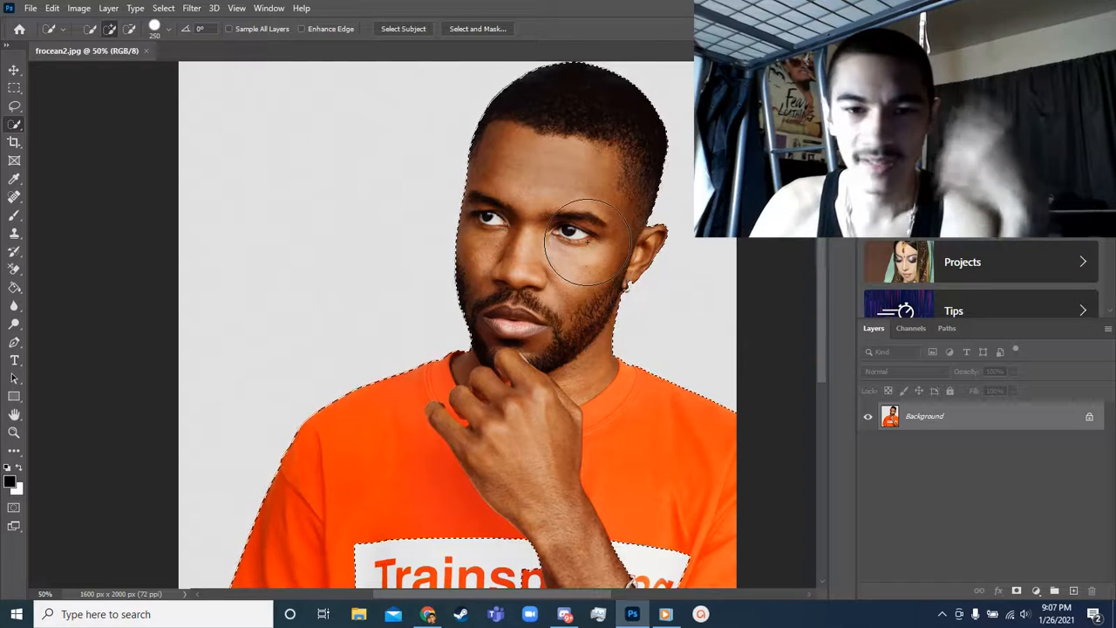
- Extend the selection to include the shirt's white lettering panel and the raised forearm
{"action": "scroll", "coordinate": [586, 241], "scroll_direction": "down", "scroll_amount": 3}
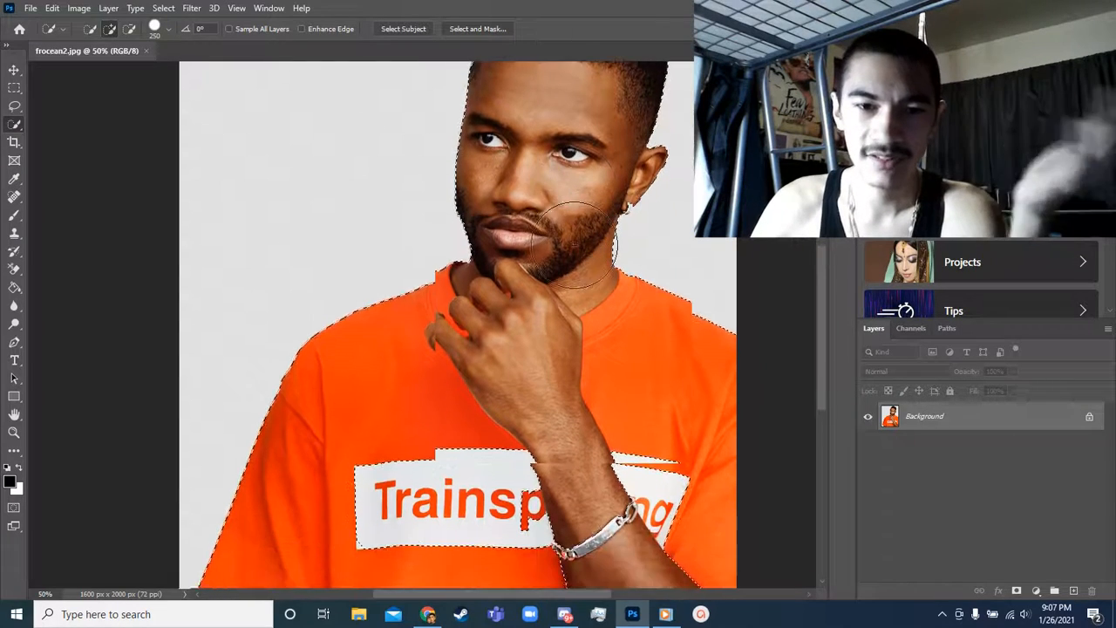
{"action": "scroll", "coordinate": [574, 246], "scroll_direction": "down", "scroll_amount": 2}
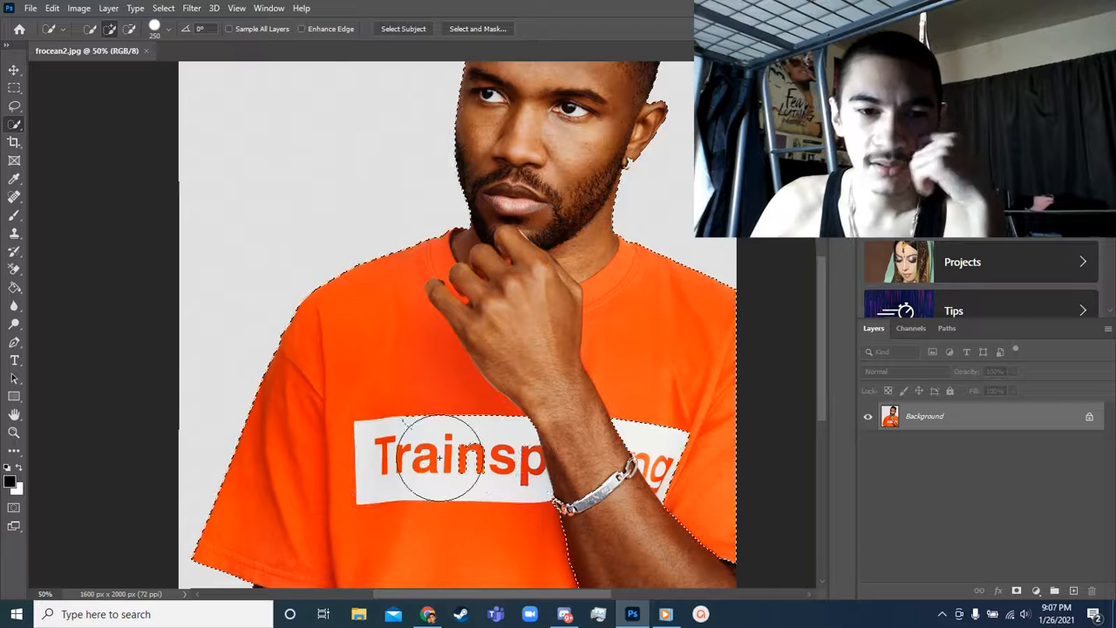
{"action": "scroll", "coordinate": [639, 442], "scroll_direction": "down", "scroll_amount": 1}
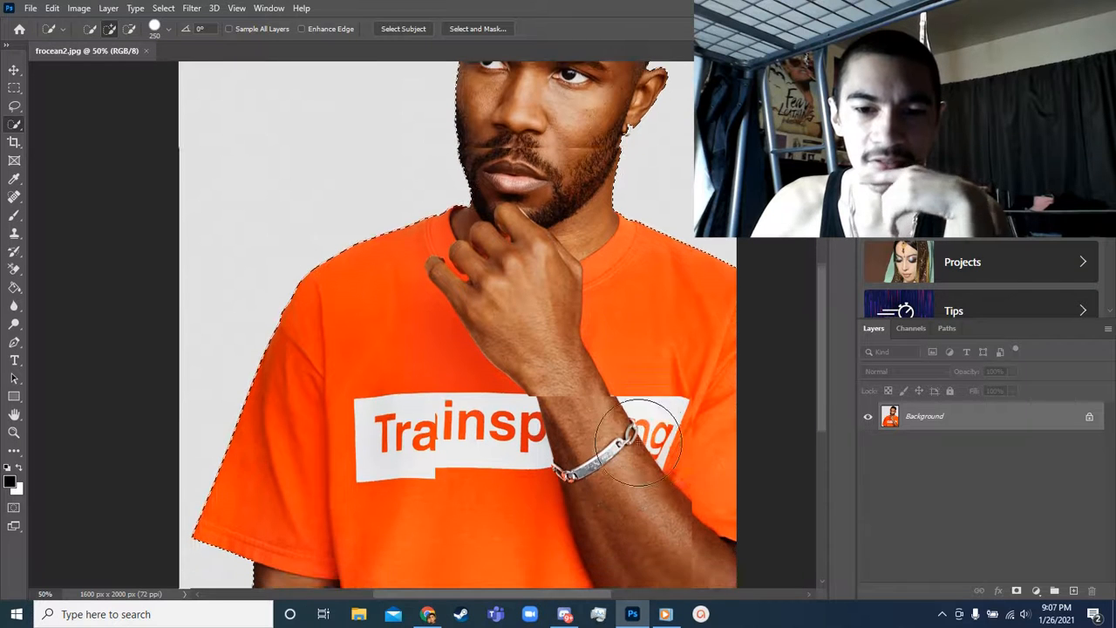
{"action": "scroll", "coordinate": [640, 442], "scroll_direction": "down", "scroll_amount": 2}
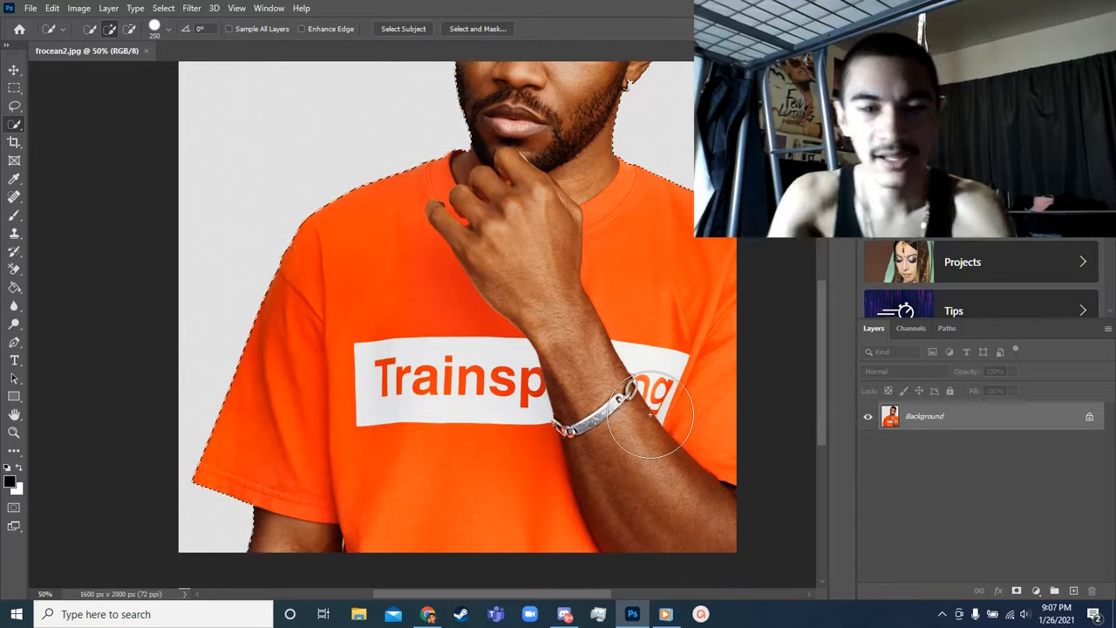
{"action": "key", "text": "ctrl+minus"}
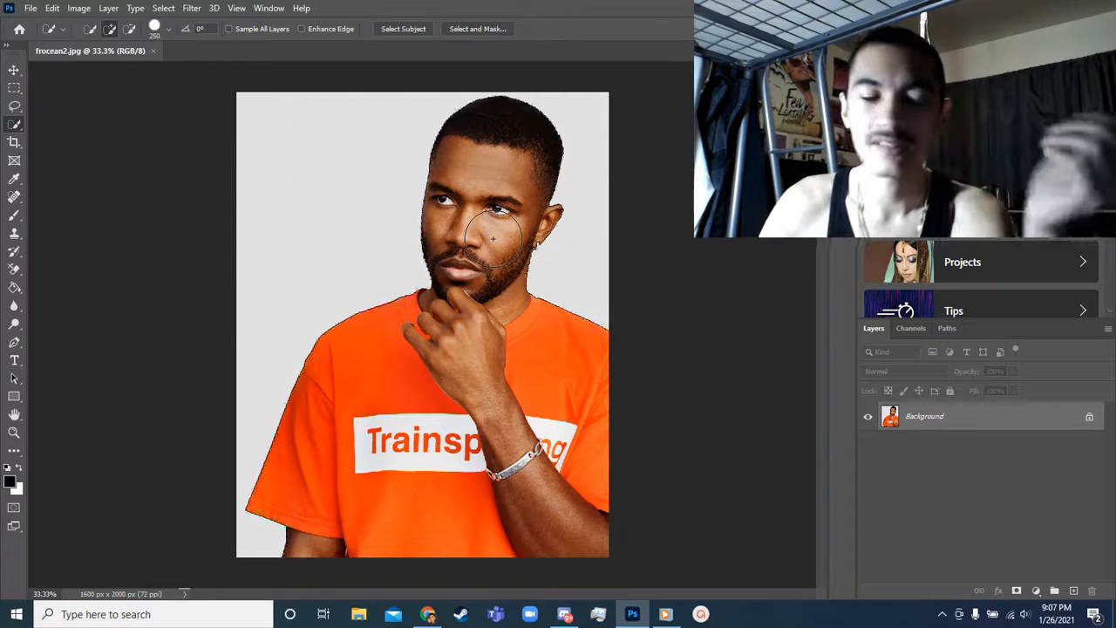
- Reduce the selection brush to 45 px and add the earring to the selection
{"action": "key", "text": "ctrl+plus"}
{"action": "key", "text": "ctrl+plus"}
{"action": "key", "text": "ctrl+plus"}
{"action": "key", "text": "ctrl+plus"}
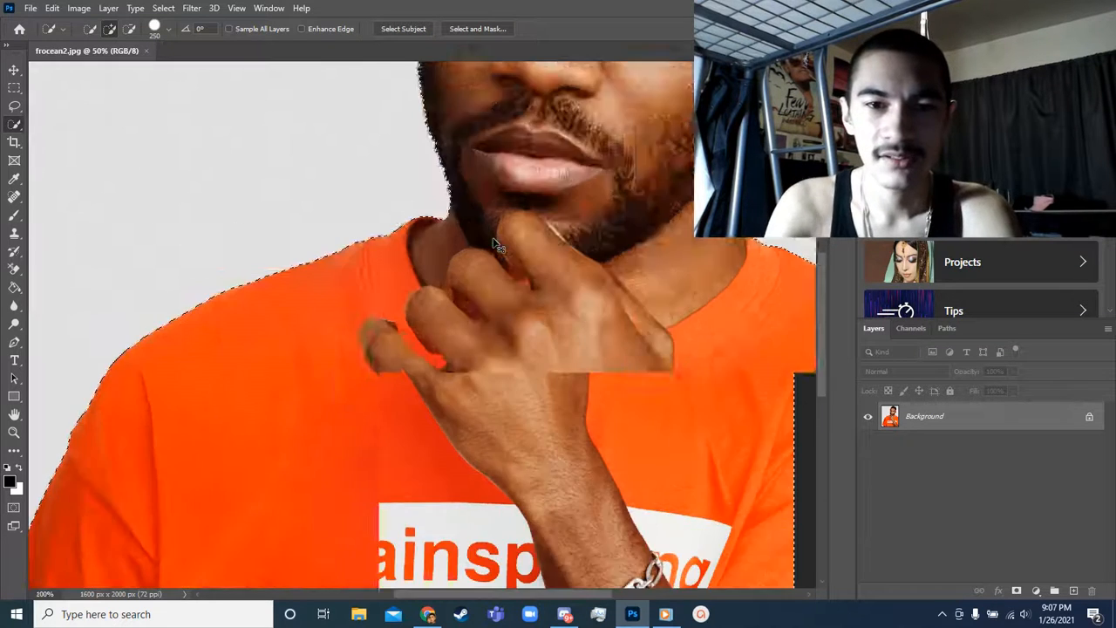
{"action": "left_click_drag", "start_coordinate": [493, 244], "coordinate": [446, 345]}
{"action": "key", "text": "bracketleft"}
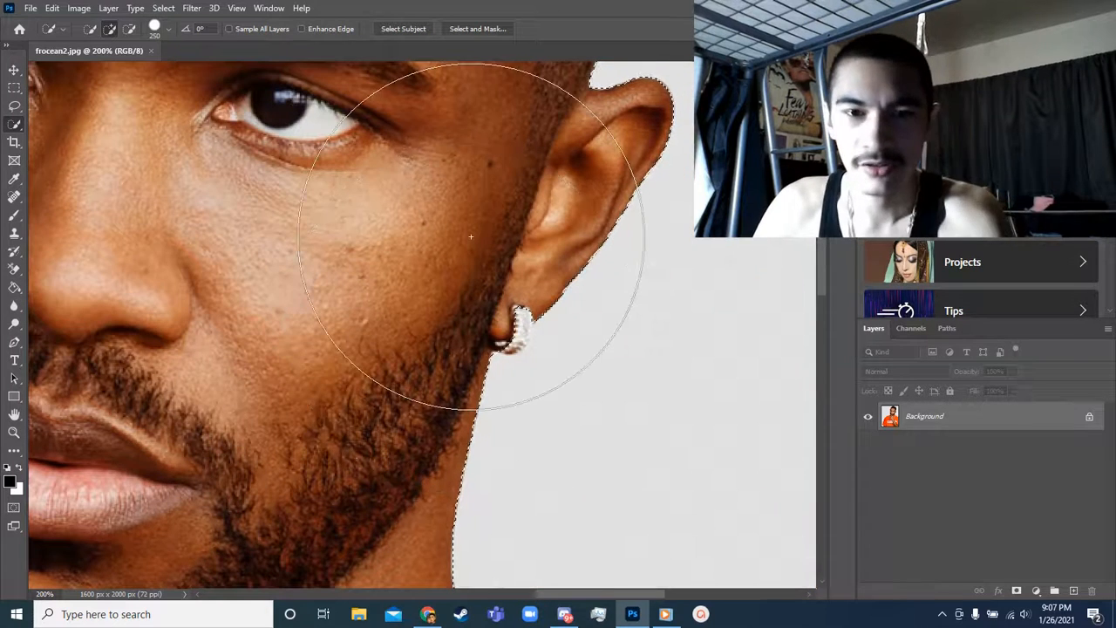
{"action": "key", "text": "bracketleft"}
{"action": "key", "text": "bracketleft"}
{"action": "key", "text": "bracketleft"}
{"action": "key", "text": "bracketleft"}
{"action": "key", "text": "bracketleft"}
{"action": "key", "text": "bracketleft"}
{"action": "key", "text": "bracketleft"}
{"action": "key", "text": "bracketleft"}
{"action": "key", "text": "bracketleft"}
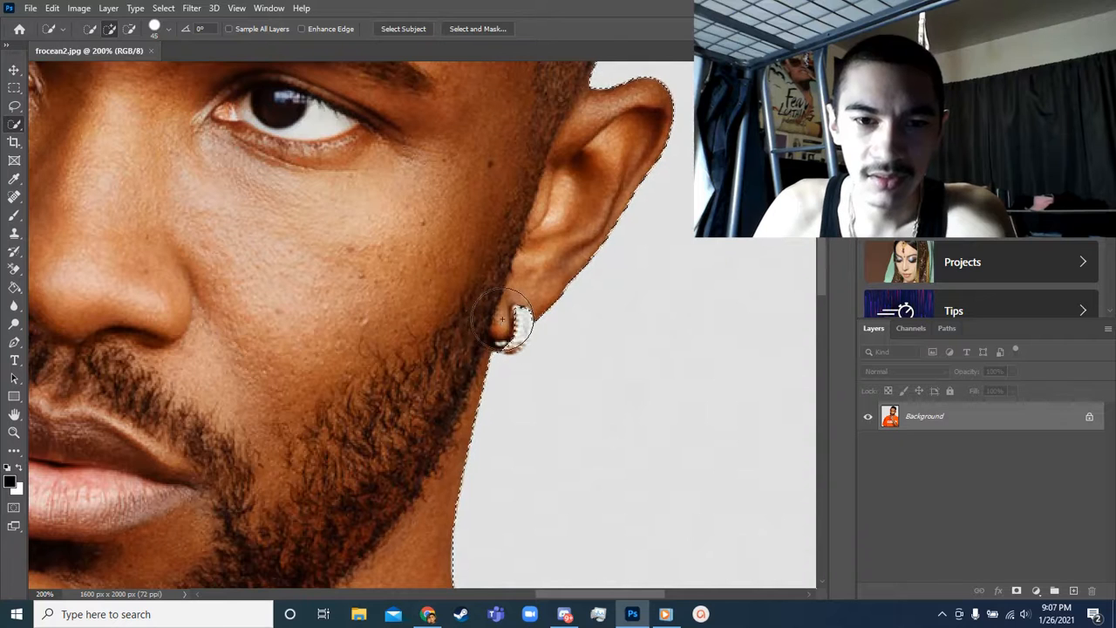
{"action": "key", "text": "bracketleft"}
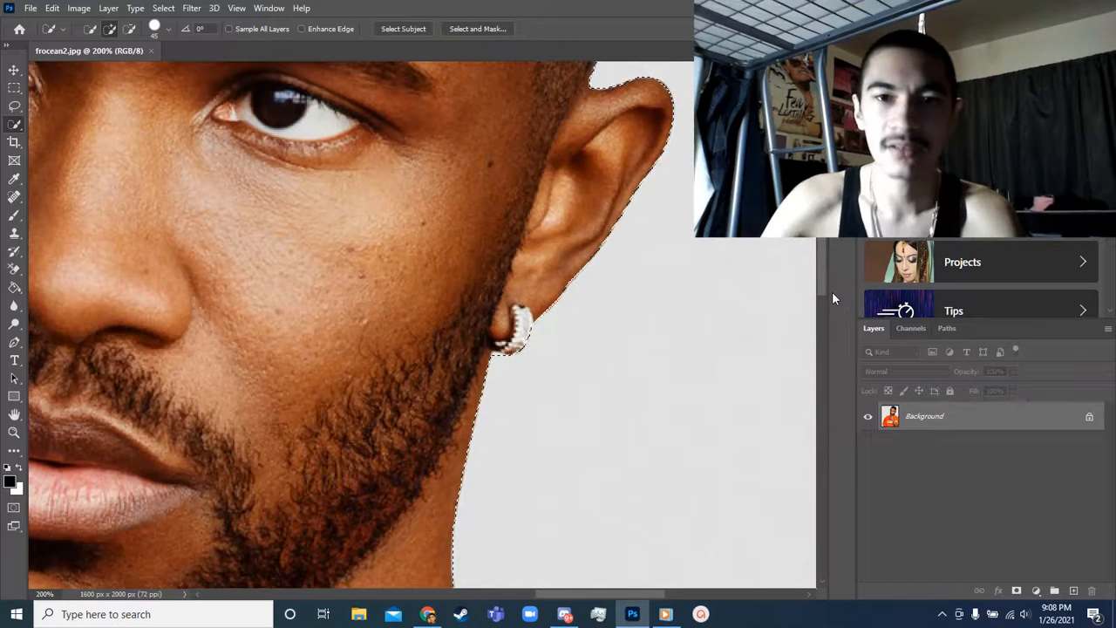
- Copy the selected man to a new layer and hide the Background layer
{"action": "key", "text": "ctrl+minus"}
{"action": "key", "text": "ctrl+minus"}
{"action": "key", "text": "ctrl+minus"}
{"action": "key", "text": "ctrl+minus"}
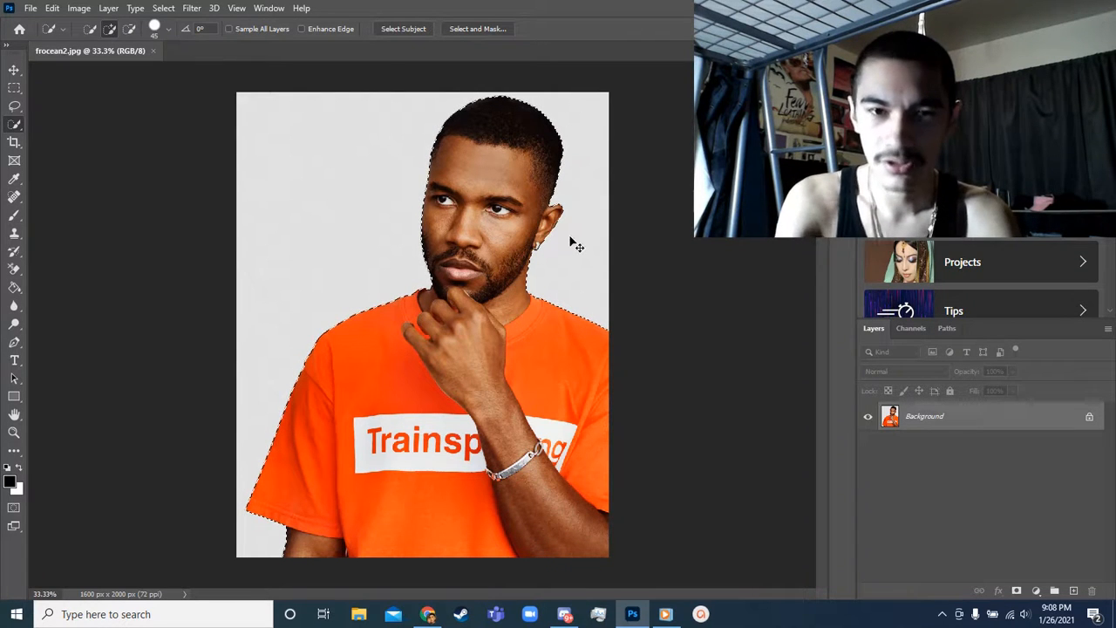
{"action": "key", "text": "ctrl+j"}
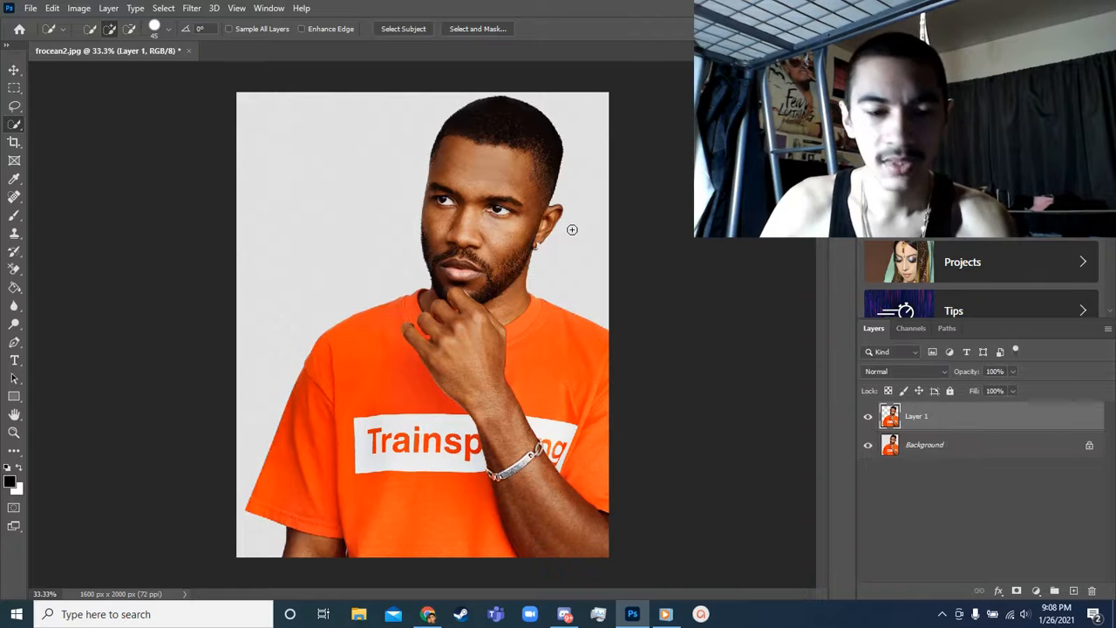
{"action": "key", "text": "v"}
{"action": "left_click", "coordinate": [868, 445]}
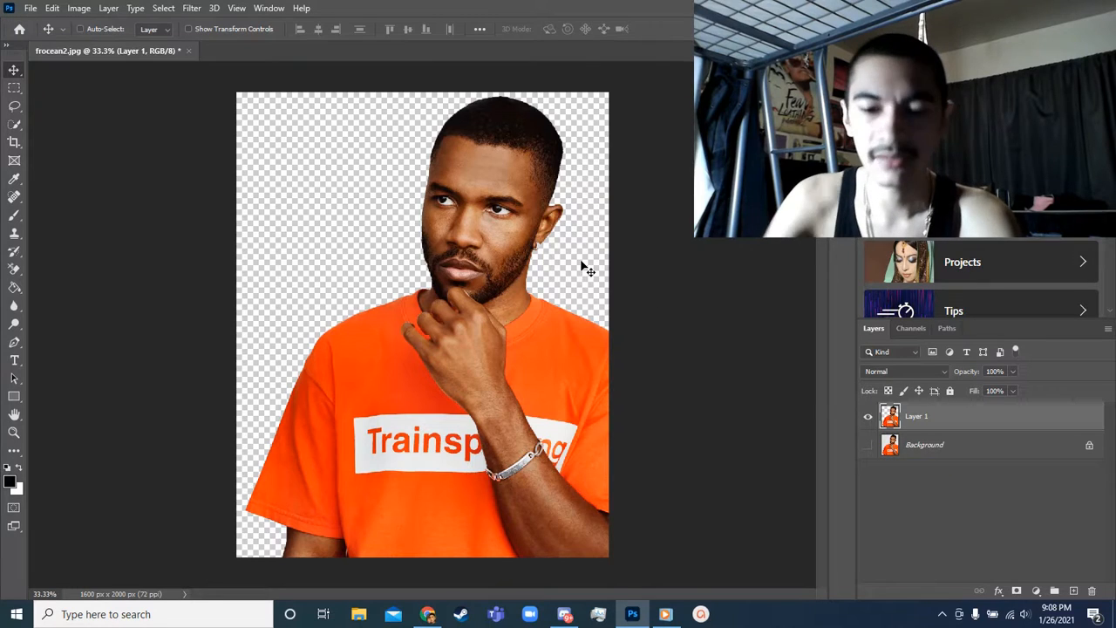
- Inspect the cutout's edges up close around the face, ear and earring
{"action": "key", "text": "ctrl+plus"}
{"action": "key", "text": "ctrl+plus"}
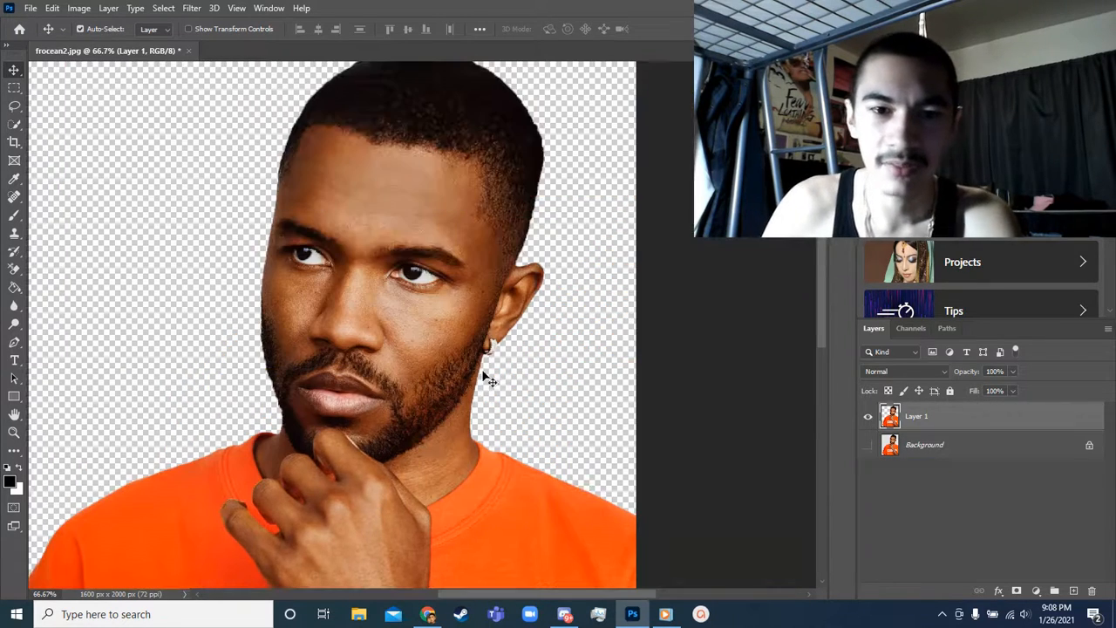
{"action": "key", "text": "ctrl+plus"}
{"action": "key", "text": "ctrl+plus"}
{"action": "key", "text": "ctrl+plus"}
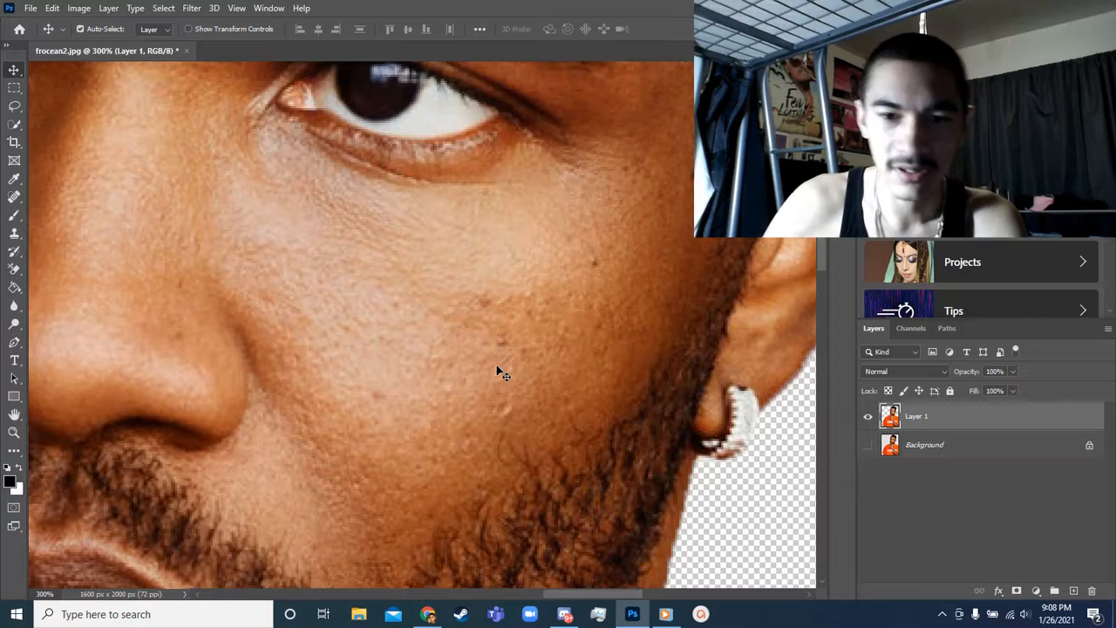
{"action": "key", "text": "ctrl+minus"}
{"action": "key", "text": "ctrl+minus"}
{"action": "key", "text": "ctrl+minus"}
{"action": "key", "text": "ctrl+minus"}
{"action": "key", "text": "ctrl+minus"}
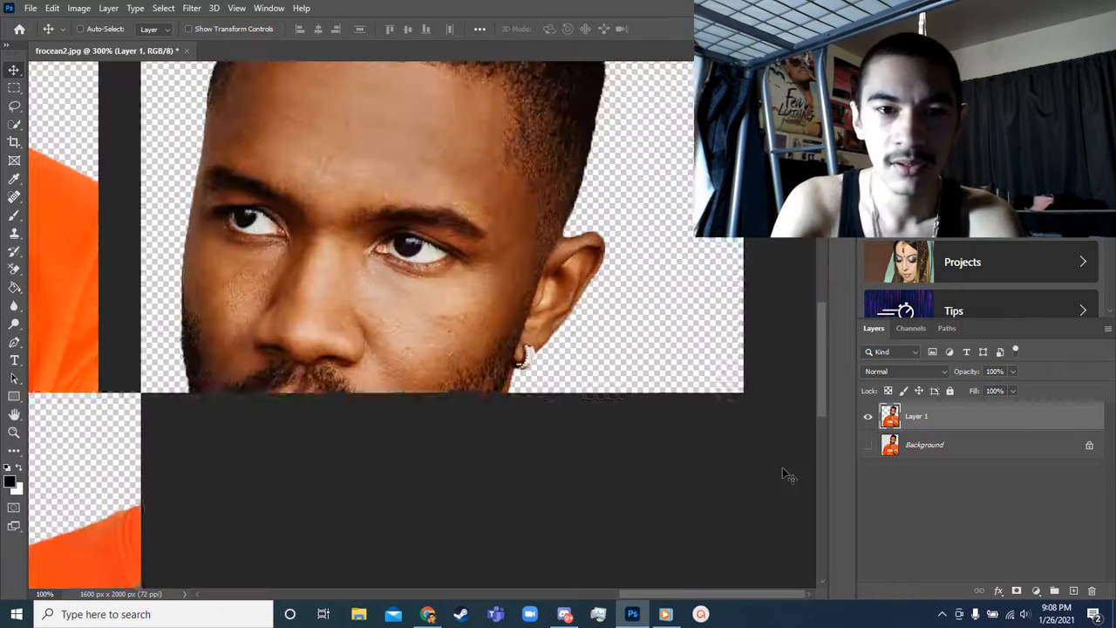
{"action": "key", "text": "ctrl"}
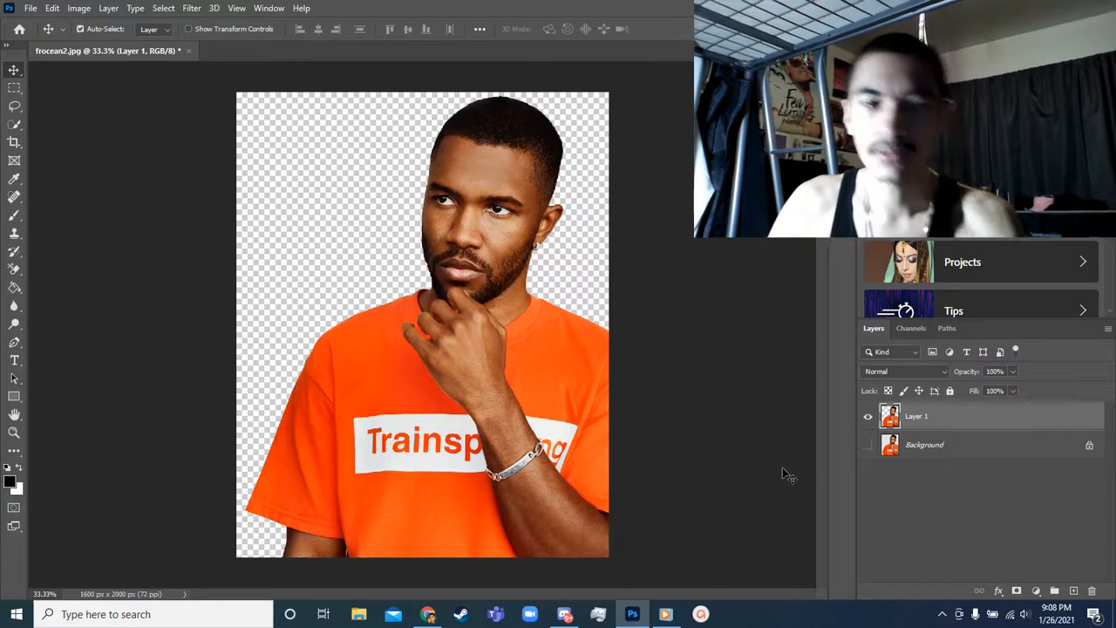
- Show the Background layer instead of Layer 1 and select the orange shirt area with the Magic Wand at tolerance 32
{"action": "left_click", "coordinate": [873, 419]}
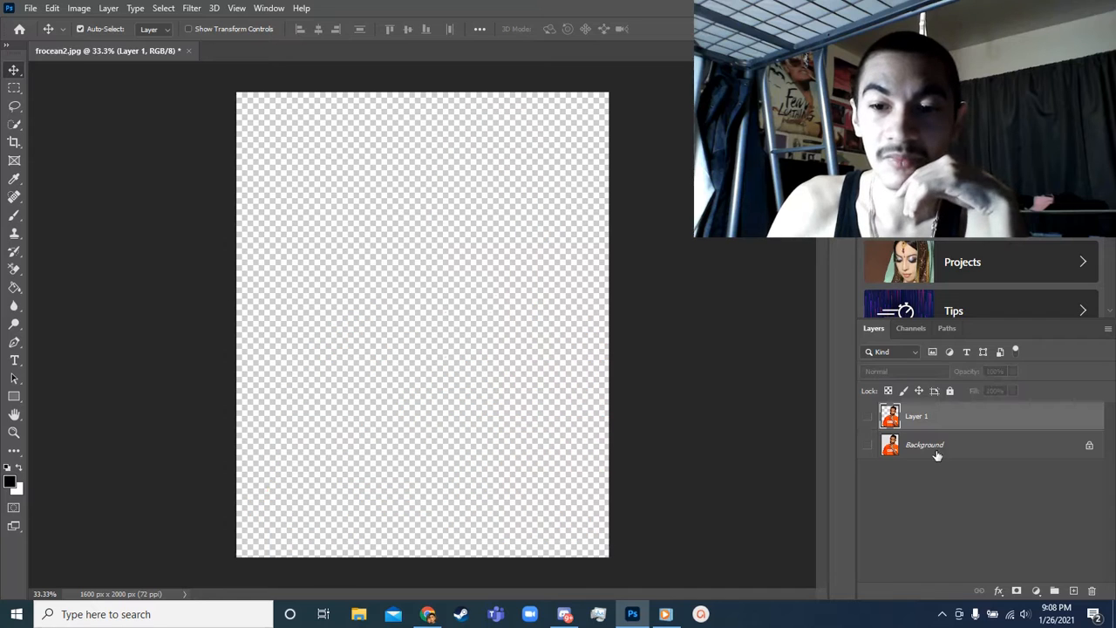
{"action": "left_click", "coordinate": [869, 446]}
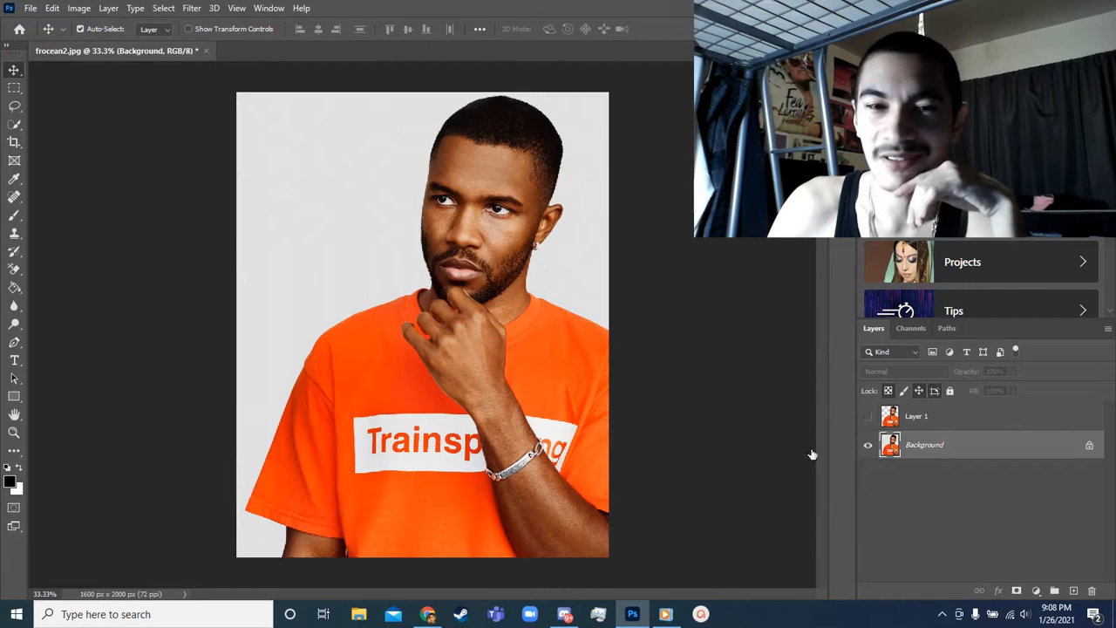
{"action": "left_click_drag", "start_coordinate": [14, 125], "coordinate": [74, 152]}
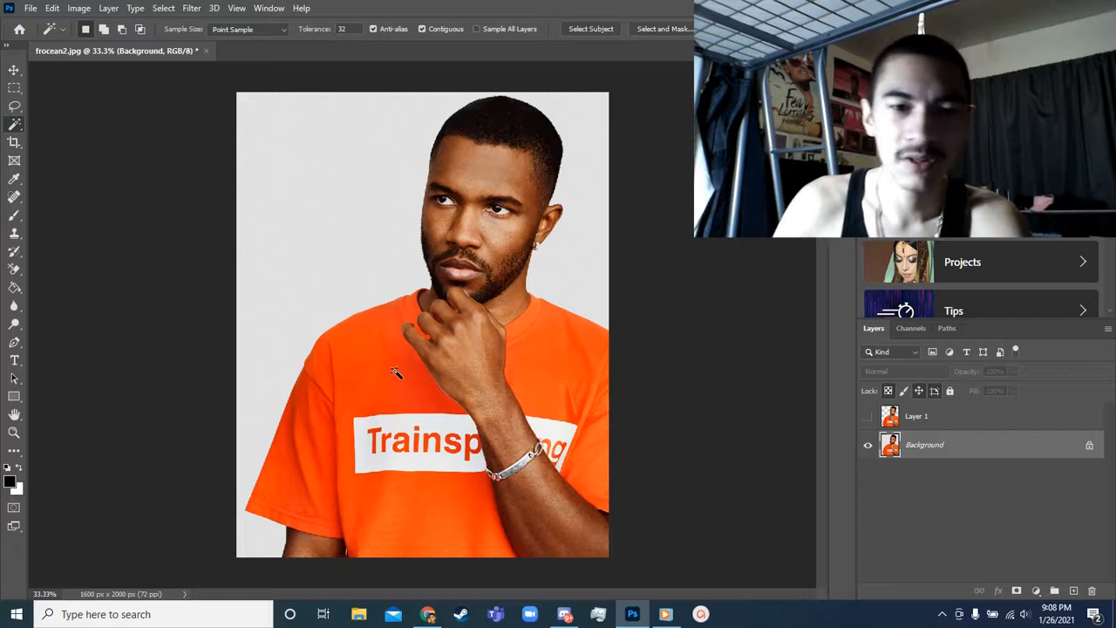
{"action": "left_click", "coordinate": [388, 389]}
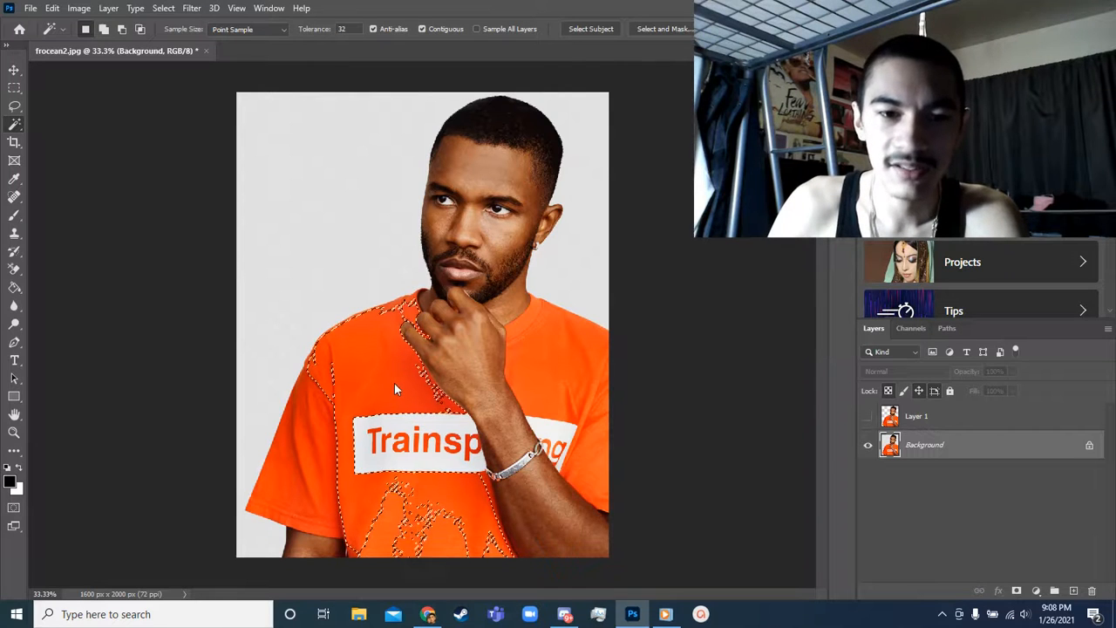
- Try the Magic Wand on the shirt beside the raised hand, then the forehead, and reselect the main front of the shirt
{"action": "left_click", "coordinate": [556, 353]}
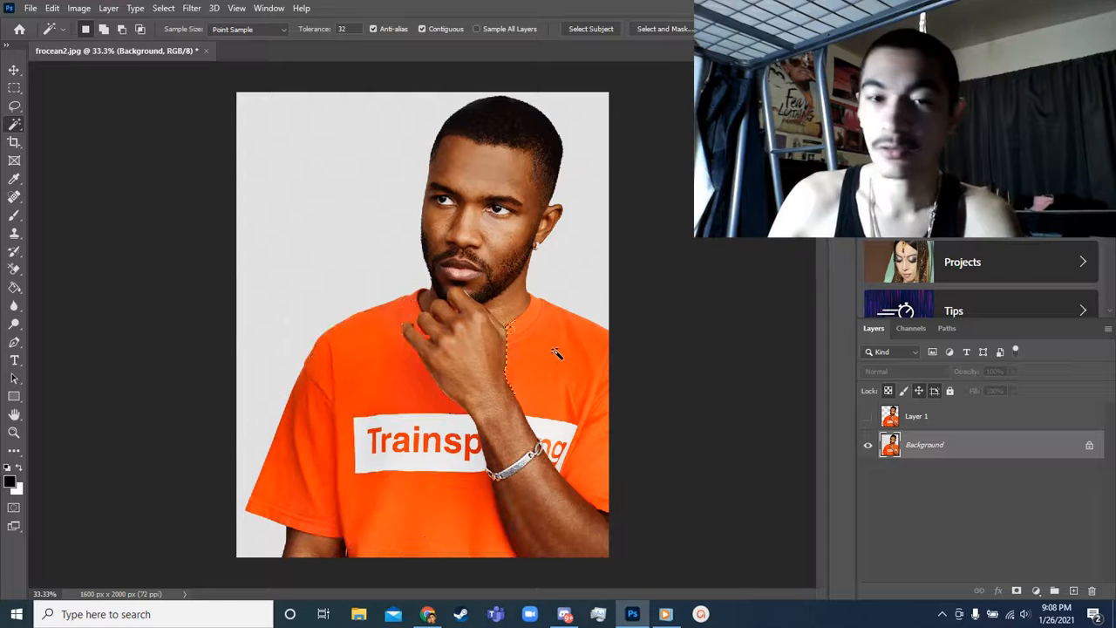
{"action": "left_click", "coordinate": [504, 191]}
{"action": "left_click", "coordinate": [460, 522]}
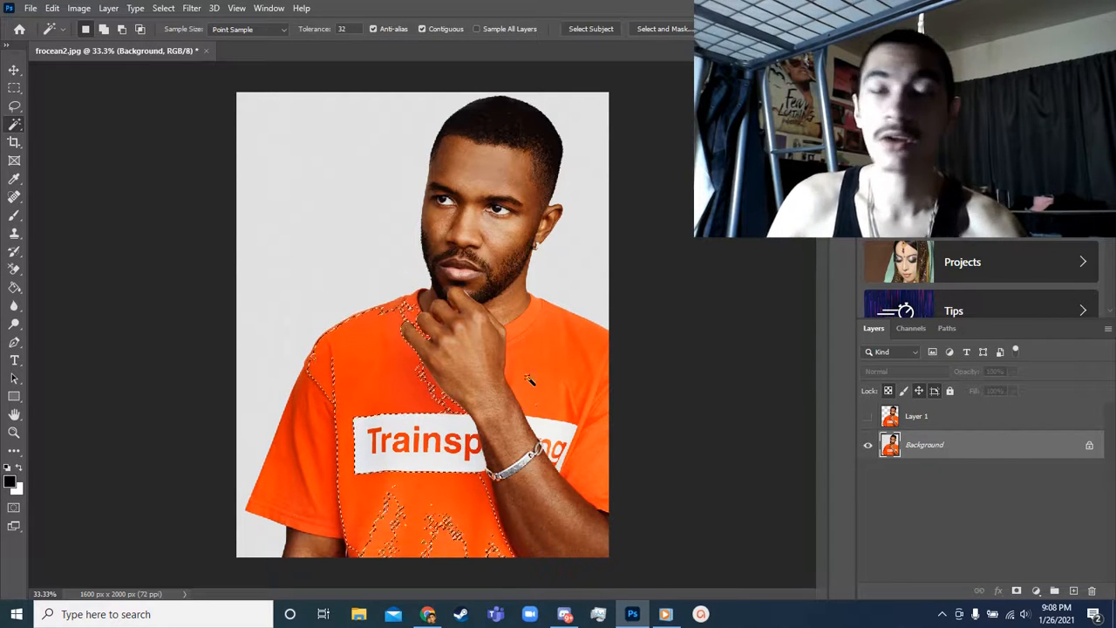
- Add the fully visible sleeve and the bare arm below it to the Magic Wand selection
{"action": "key", "text": "shift"}
{"action": "left_click", "coordinate": [325, 434], "text": "shift"}
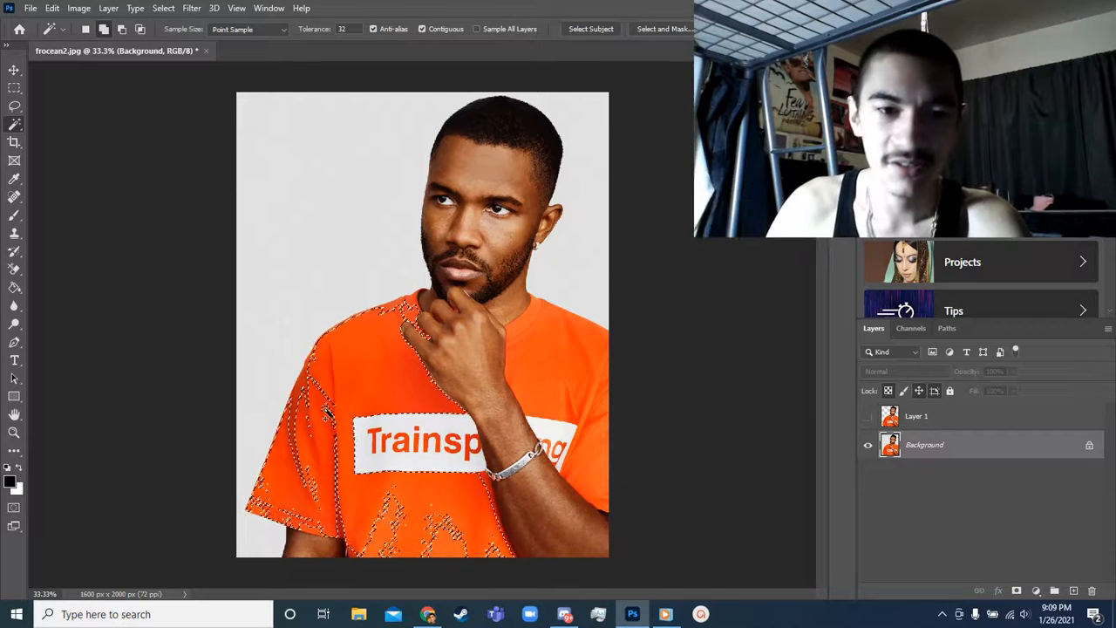
{"action": "left_click", "coordinate": [317, 410], "text": "shift"}
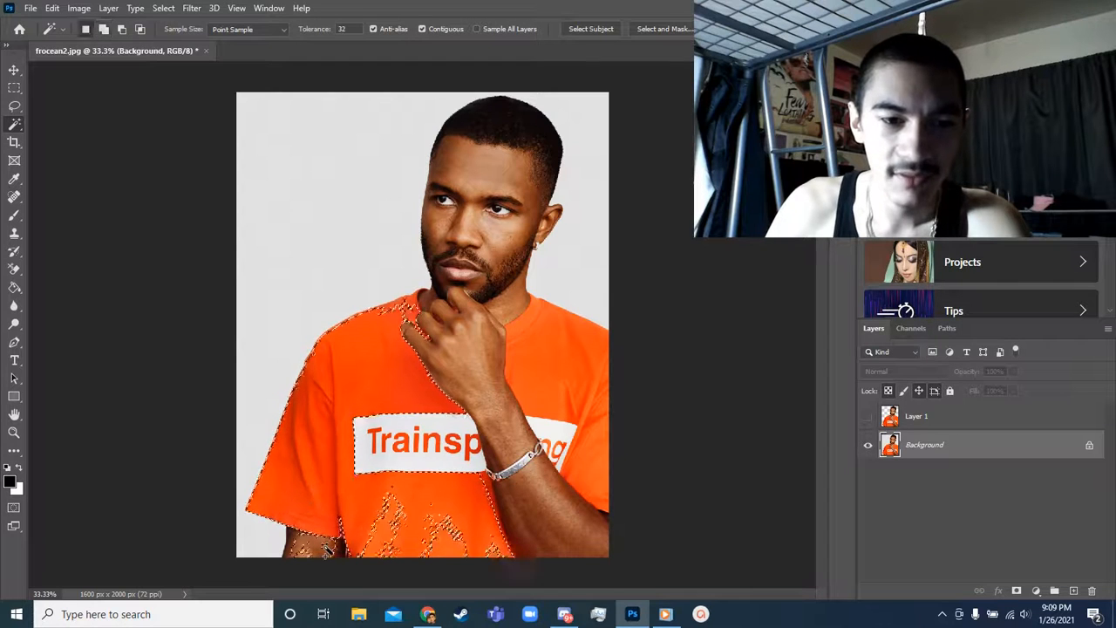
{"action": "left_click", "coordinate": [297, 548], "text": "shift"}
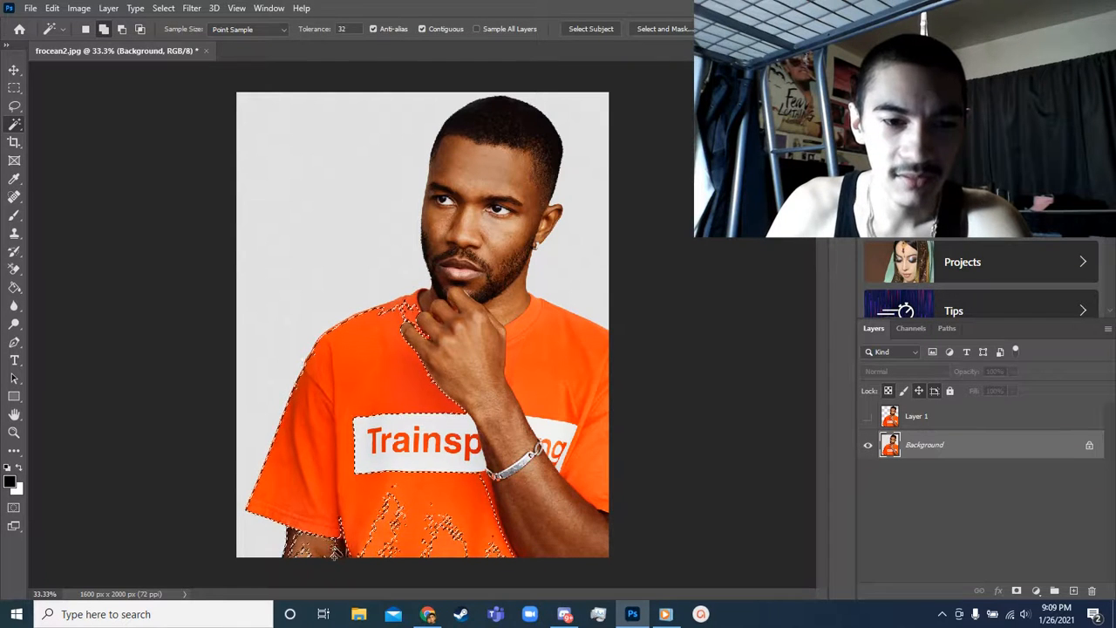
- Add the unselected patches along the lower front of the orange shirt to the selection
{"action": "key", "text": "ctrl+plus"}
{"action": "key", "text": "ctrl+plus"}
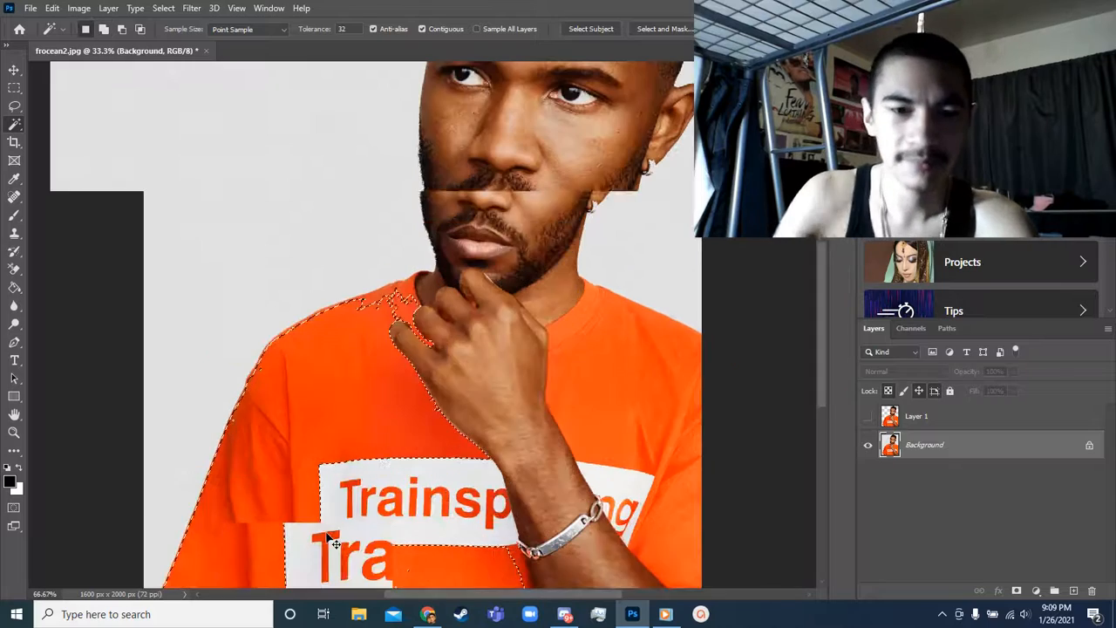
{"action": "left_click_drag", "start_coordinate": [334, 543], "coordinate": [498, 200]}
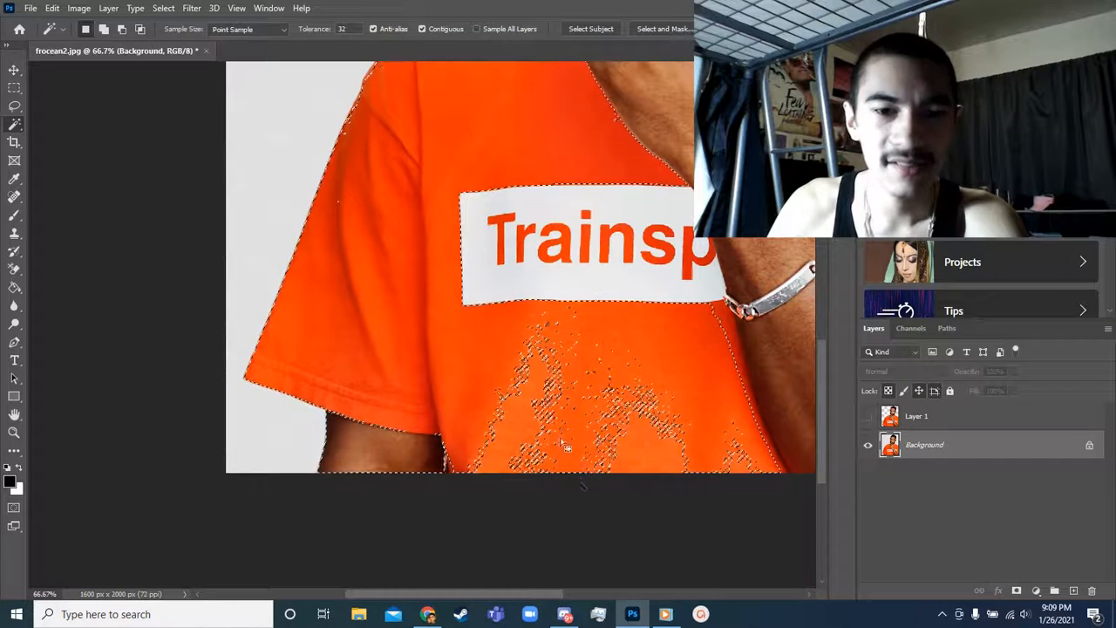
{"action": "left_click", "coordinate": [103, 29]}
{"action": "left_click", "coordinate": [519, 427]}
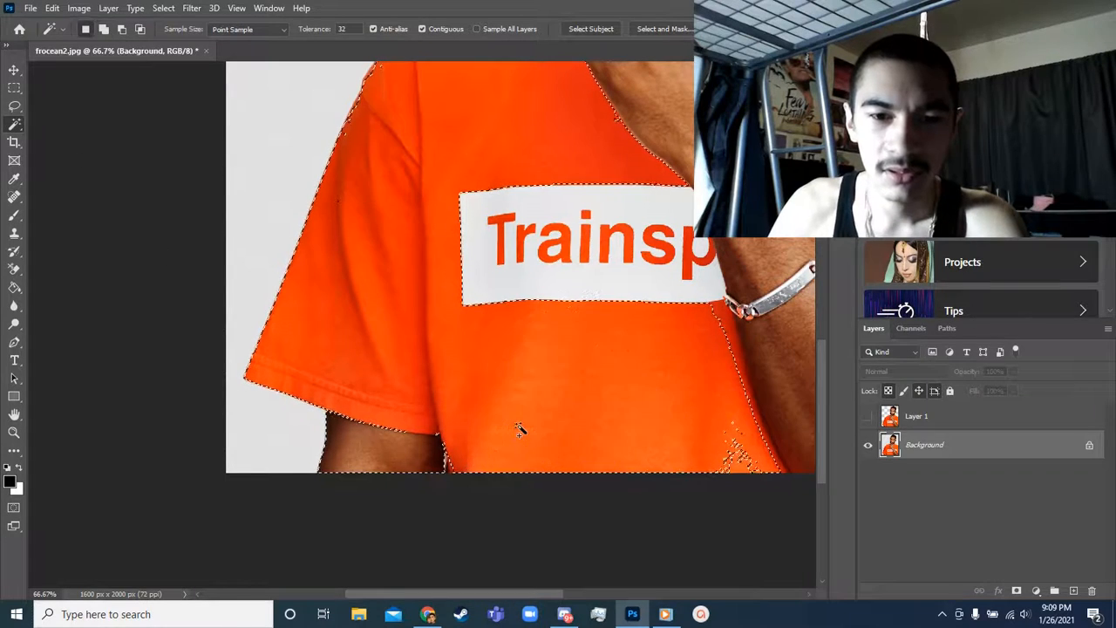
{"action": "left_click_drag", "start_coordinate": [643, 378], "coordinate": [444, 289]}
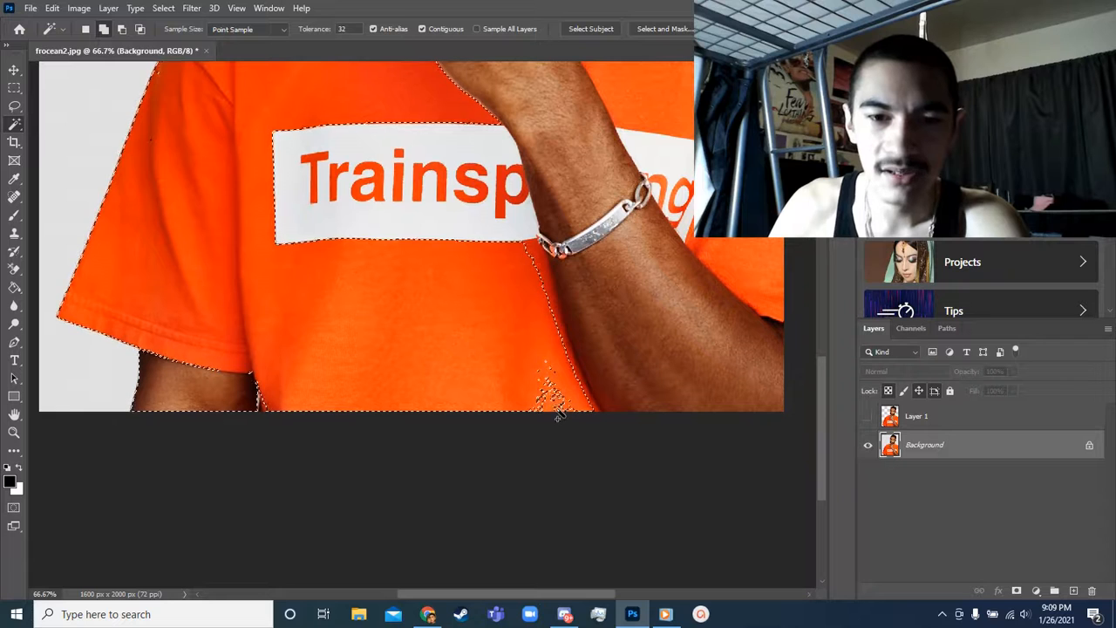
- Add the white logo box around the shirt lettering to the selection
{"action": "left_click_drag", "start_coordinate": [459, 227], "coordinate": [417, 351]}
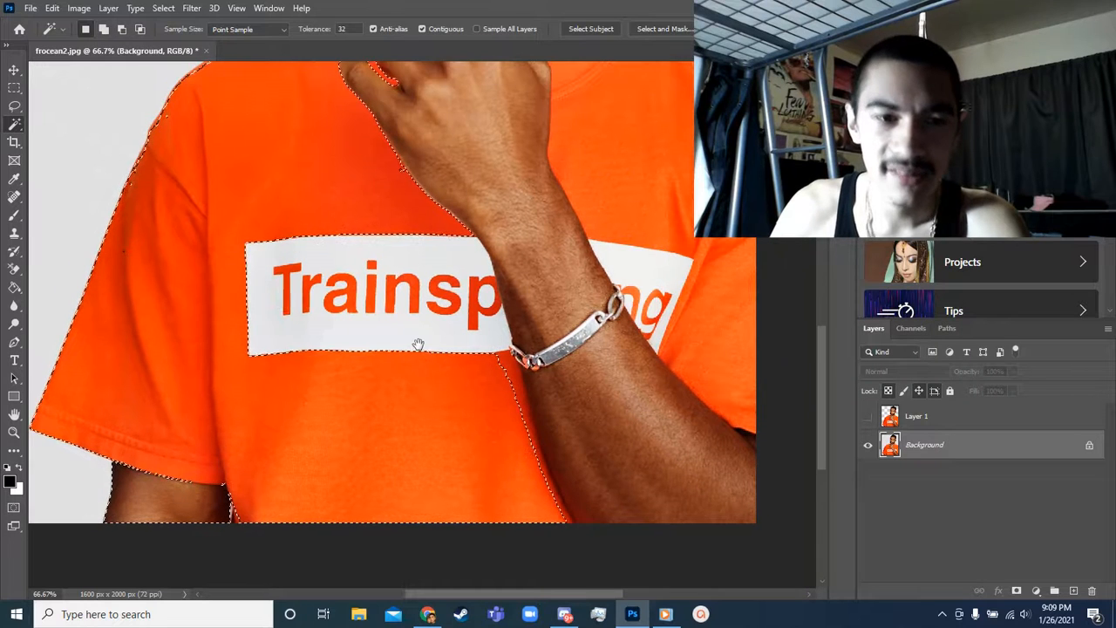
{"action": "left_click", "coordinate": [307, 345]}
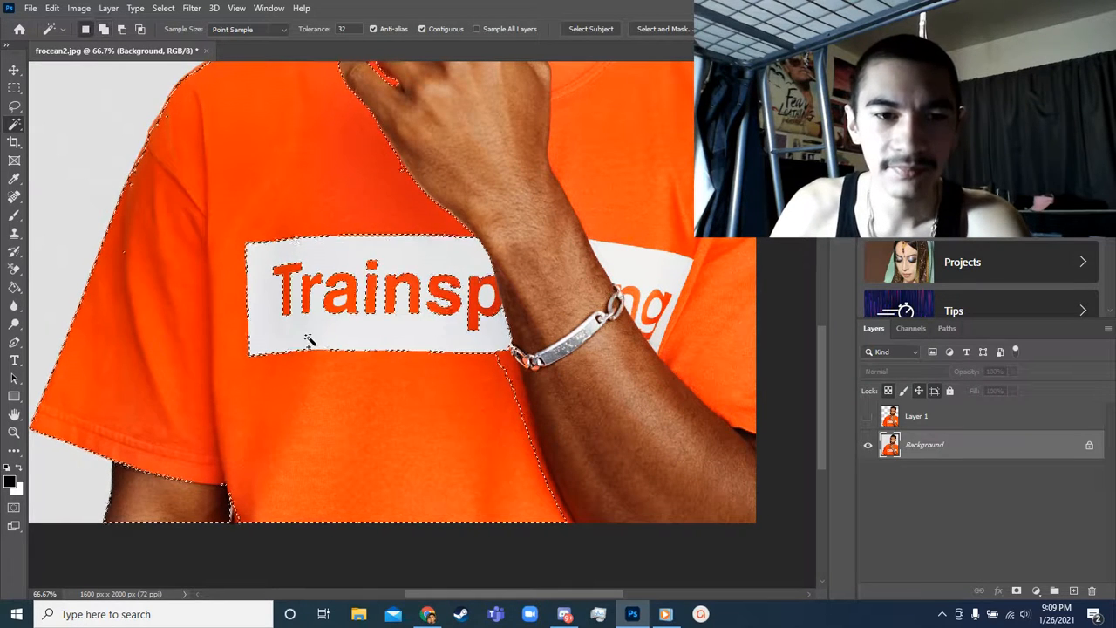
{"action": "left_click", "coordinate": [272, 277]}
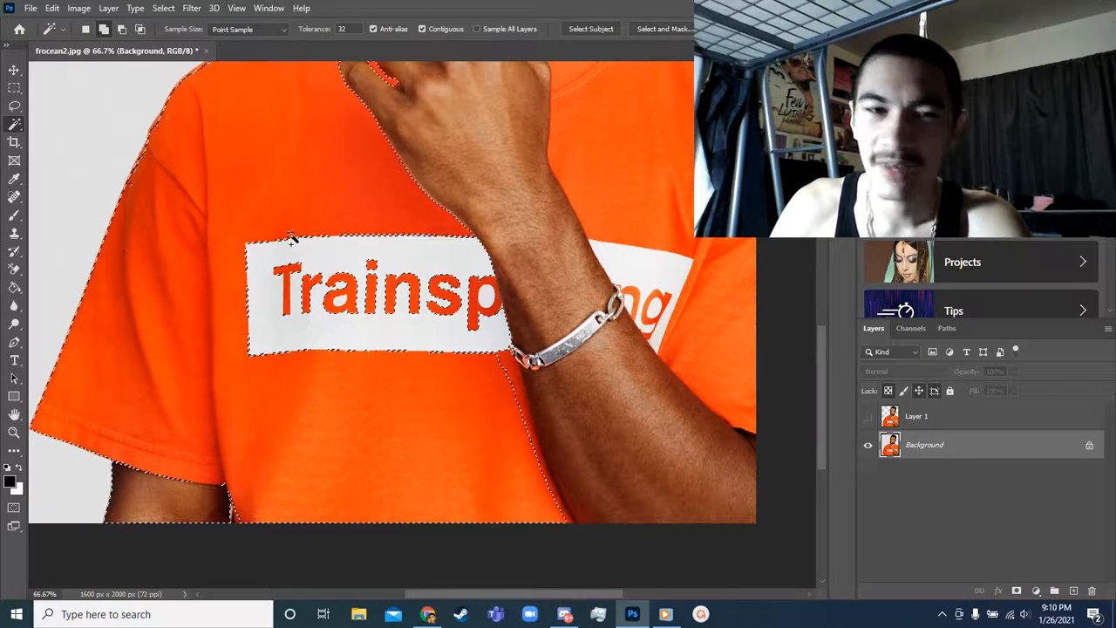
- Examine the selection edges around the shirt lettering and the white logo box up close
{"action": "key", "text": "ctrl+plus"}
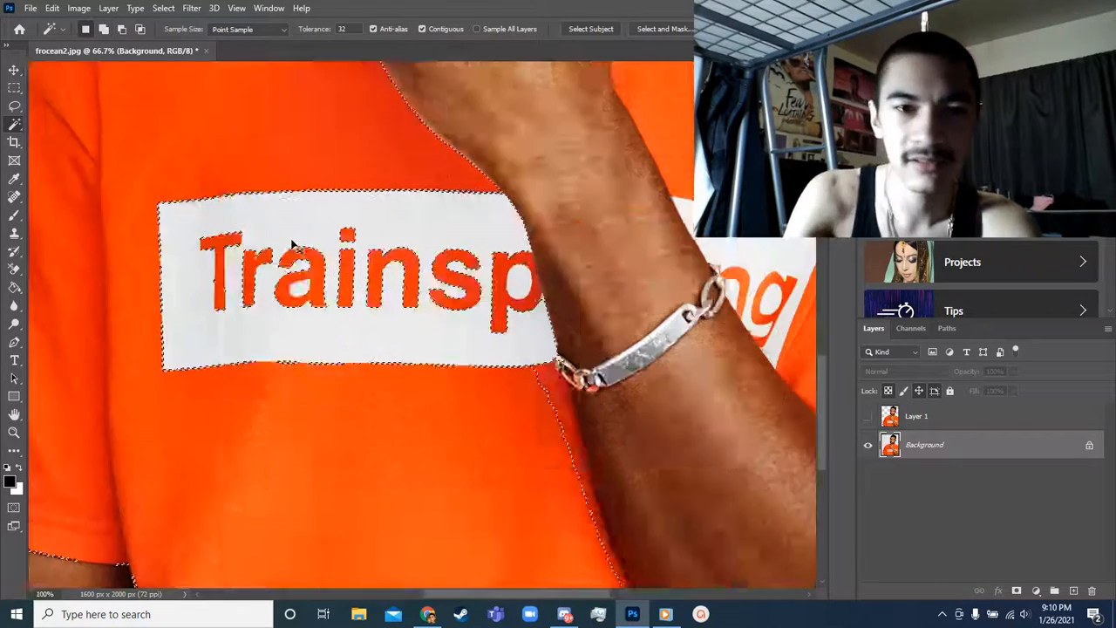
{"action": "key", "text": "ctrl+plus"}
{"action": "key", "text": "ctrl+plus"}
{"action": "key", "text": "ctrl+plus"}
{"action": "key", "text": "ctrl+minus"}
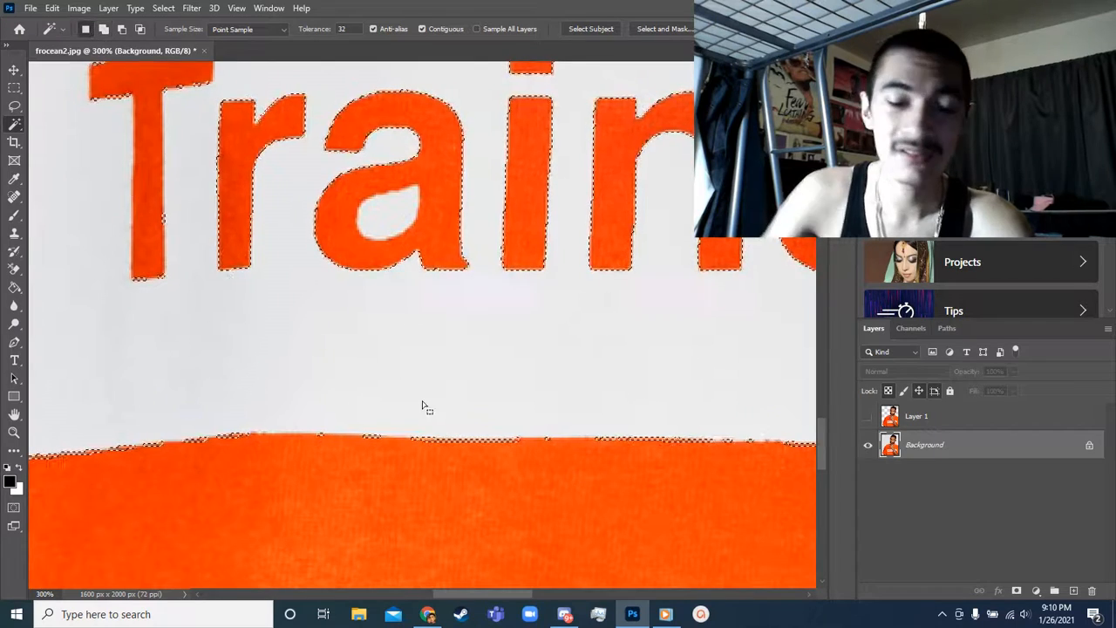
{"action": "key", "text": "ctrl+minus"}
{"action": "key", "text": "ctrl+minus"}
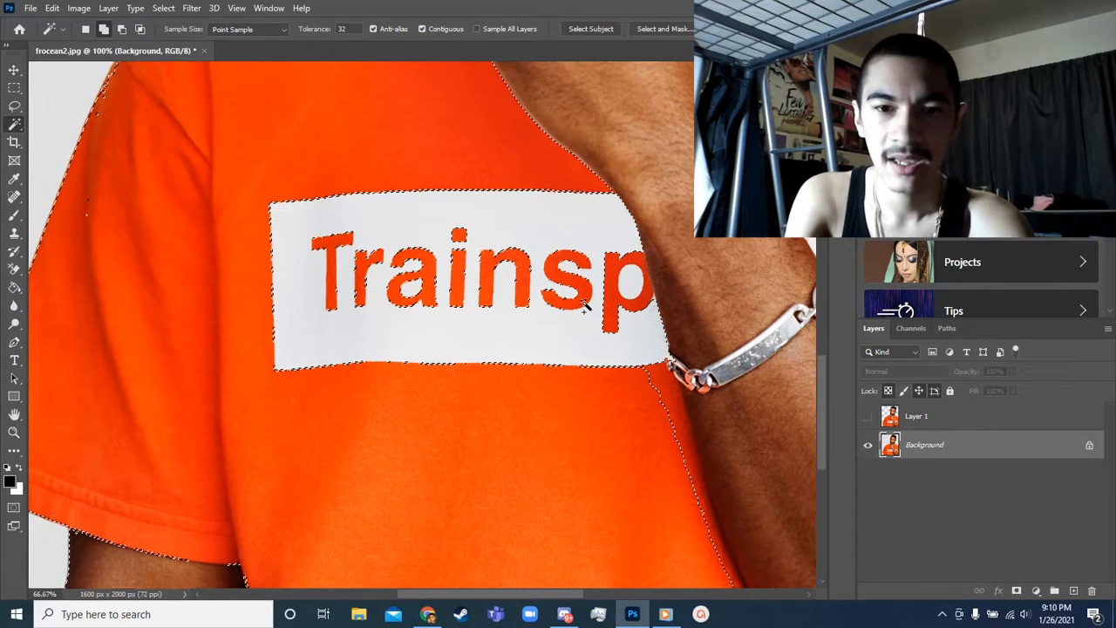
{"action": "key", "text": "ctrl+minus"}
- Add the raised hand, the wrist and the forearm beyond the bracelet to the selection
{"action": "left_click_drag", "start_coordinate": [622, 362], "coordinate": [479, 343]}
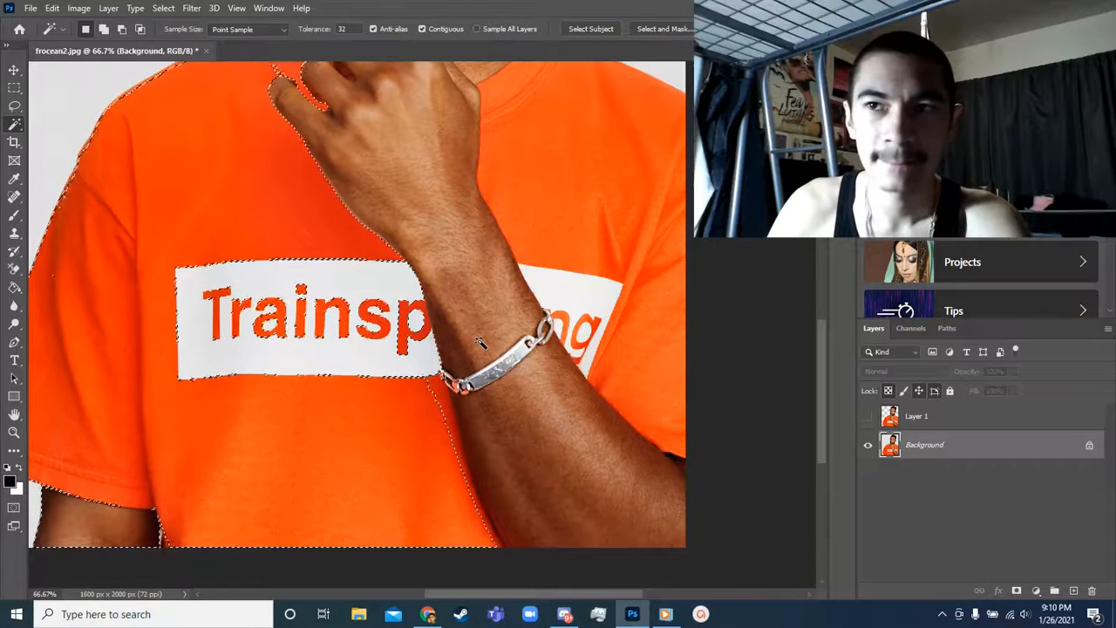
{"action": "left_click", "coordinate": [382, 169], "text": "shift"}
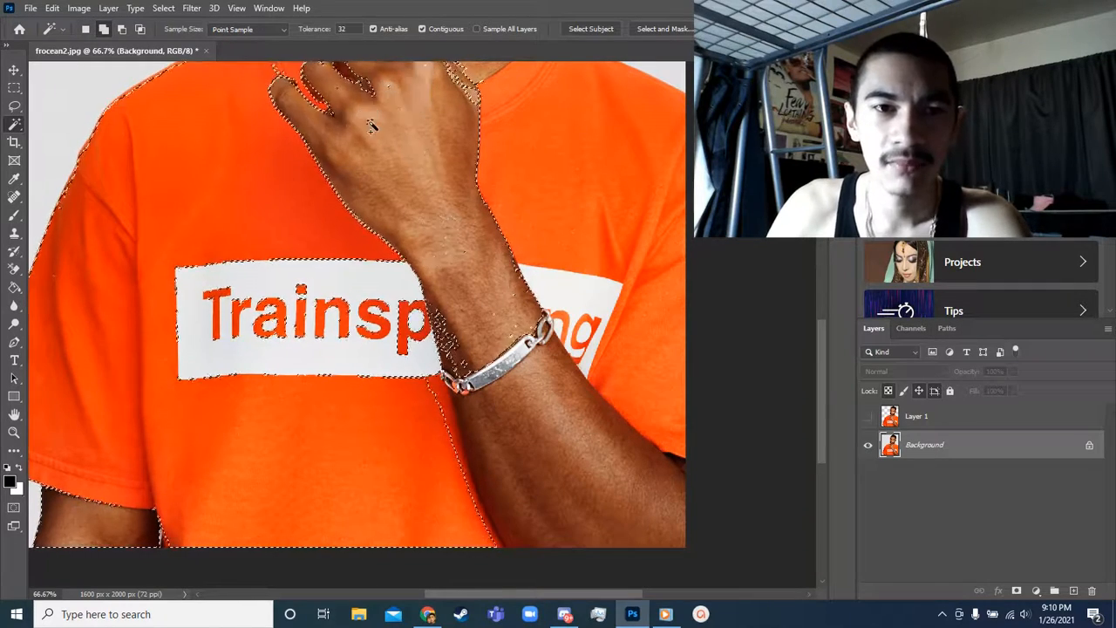
{"action": "left_click", "coordinate": [369, 115], "text": "shift"}
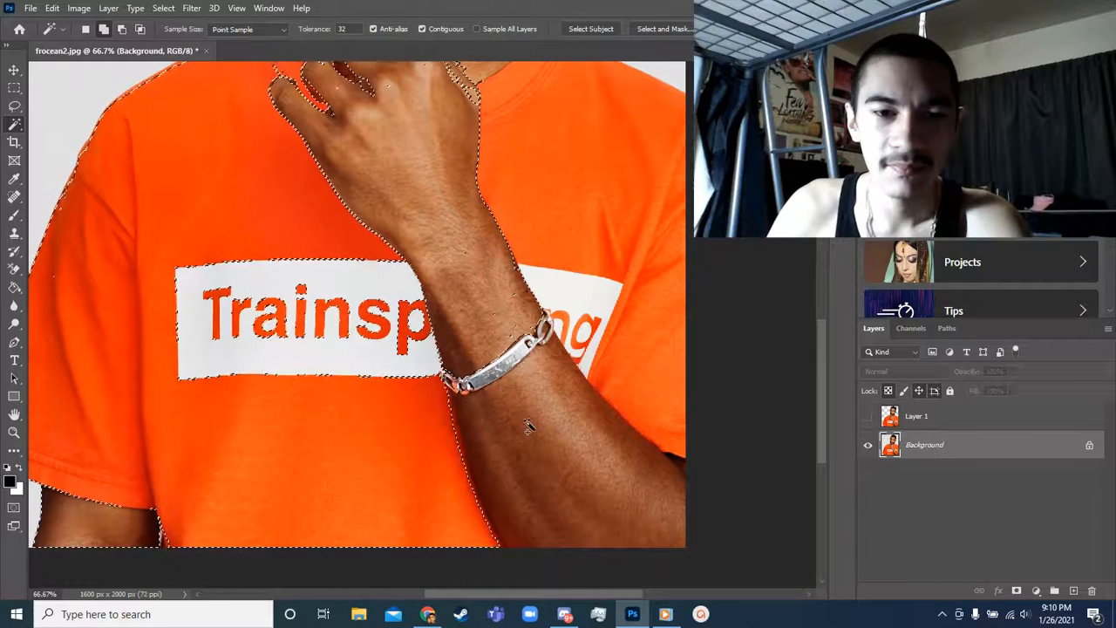
{"action": "left_click", "coordinate": [506, 415], "text": "shift"}
{"action": "left_click", "coordinate": [485, 415], "text": "shift"}
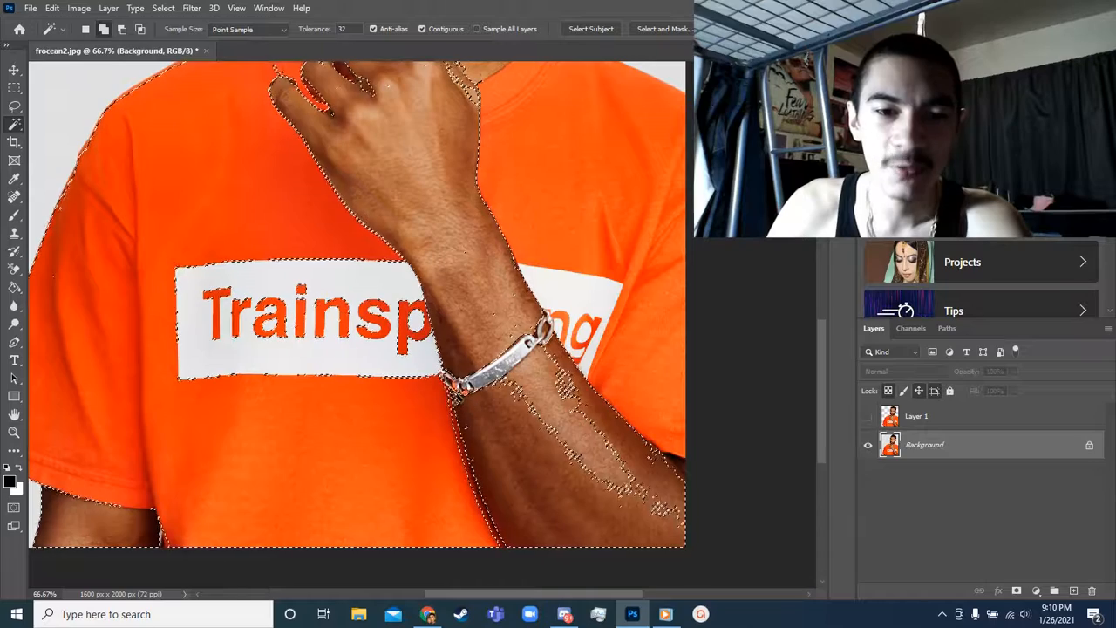
{"action": "left_click", "coordinate": [541, 394], "text": "shift"}
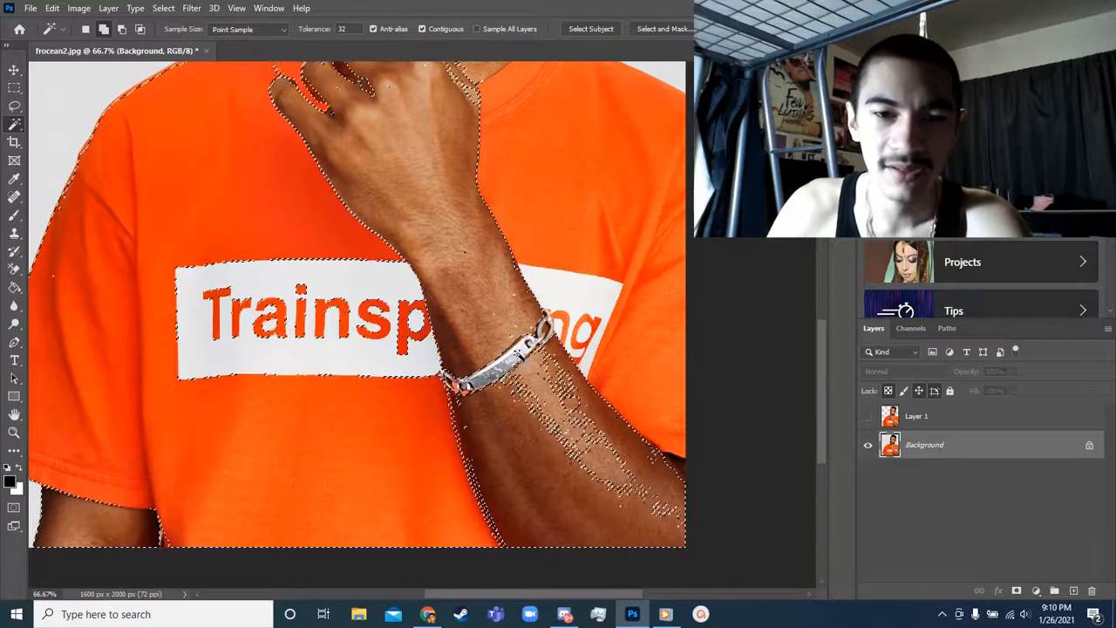
{"action": "scroll", "coordinate": [541, 393], "scroll_direction": "down", "scroll_amount": 1}
{"action": "scroll", "coordinate": [540, 394], "scroll_direction": "right", "scroll_amount": 1}
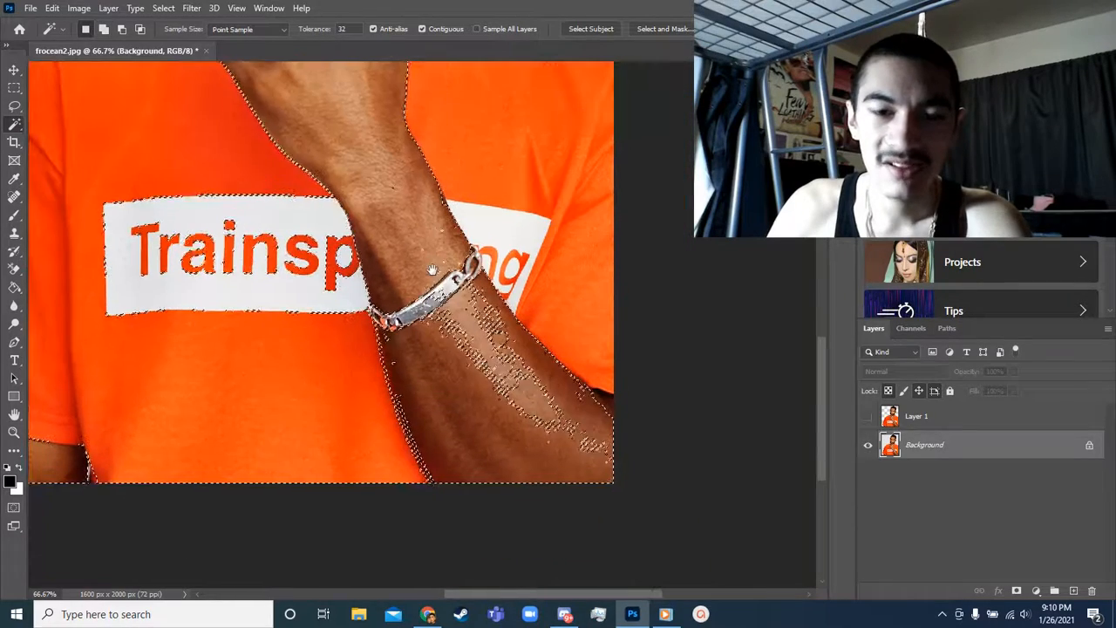
{"action": "left_click", "coordinate": [530, 401], "text": "shift"}
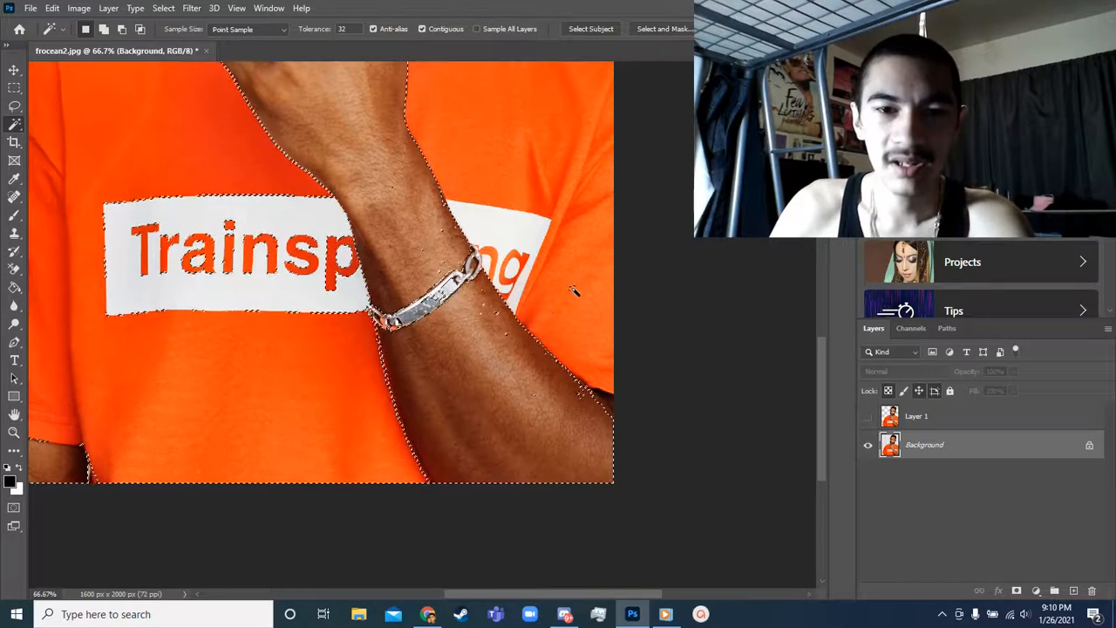
- Add the shirt and sleeve areas on the far side of the raised forearm to the selection
{"action": "left_click", "coordinate": [566, 103], "text": "shift"}
{"action": "left_click", "coordinate": [528, 194], "text": "shift"}
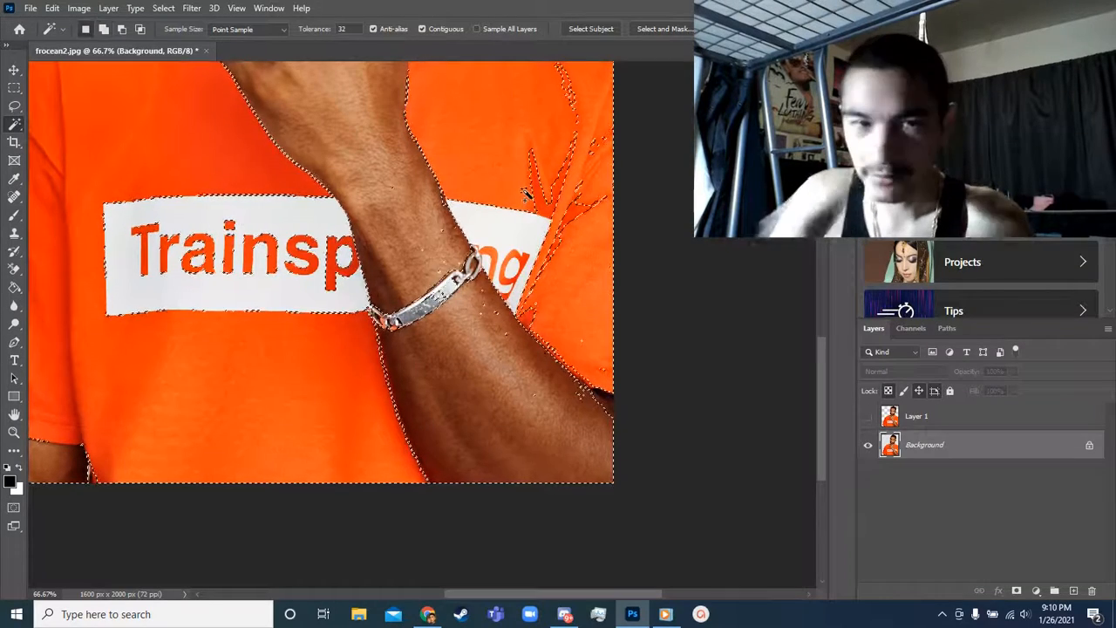
{"action": "left_click_drag", "start_coordinate": [527, 194], "coordinate": [537, 338]}
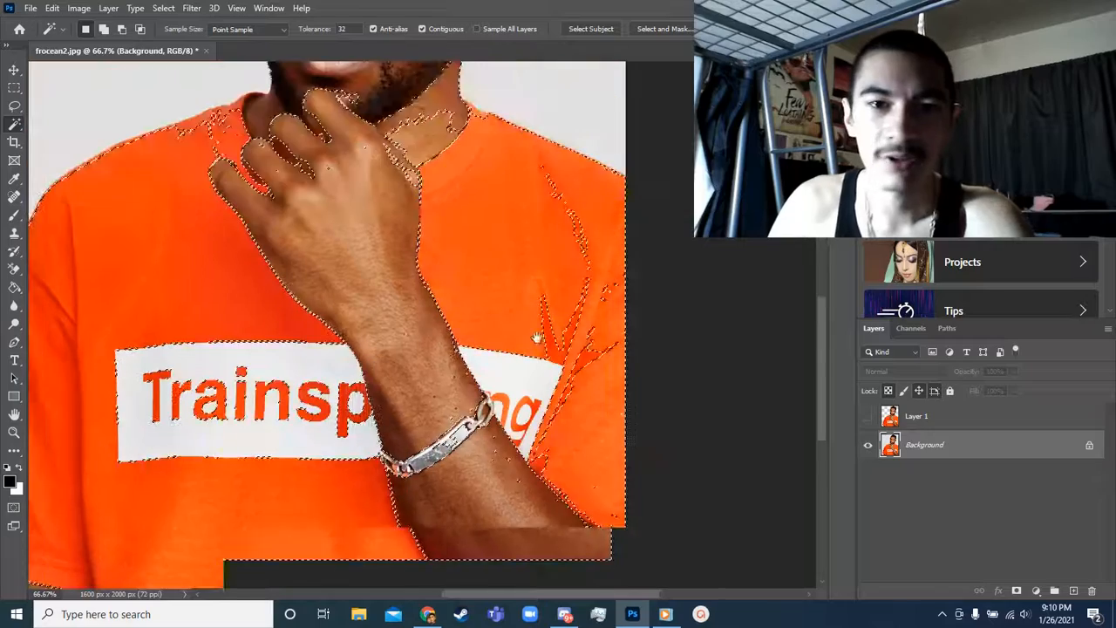
{"action": "left_click", "coordinate": [590, 360], "text": "shift"}
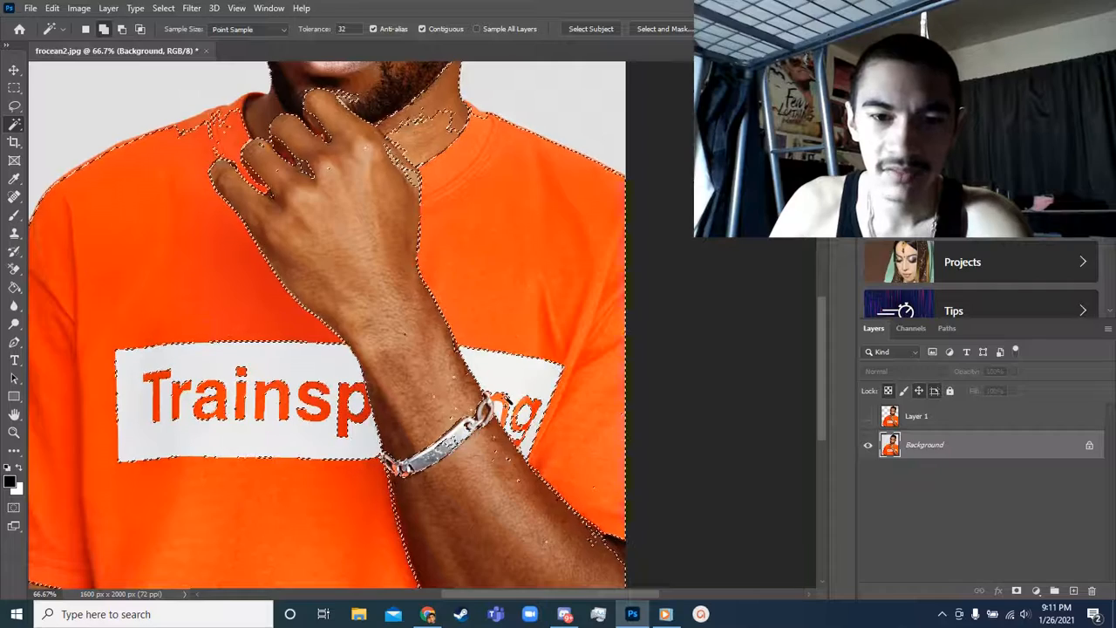
- Extend the Magic Wand selection over the man's face, hair and ear
{"action": "scroll", "coordinate": [506, 397], "scroll_direction": "up", "scroll_amount": 5}
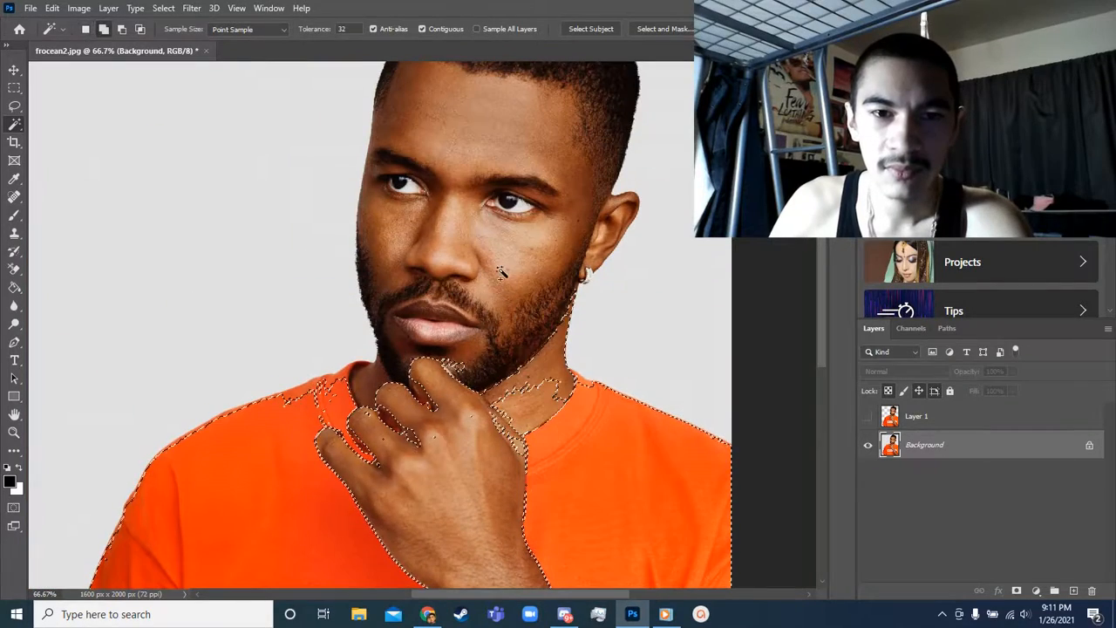
{"action": "left_click", "coordinate": [502, 273], "text": "shift"}
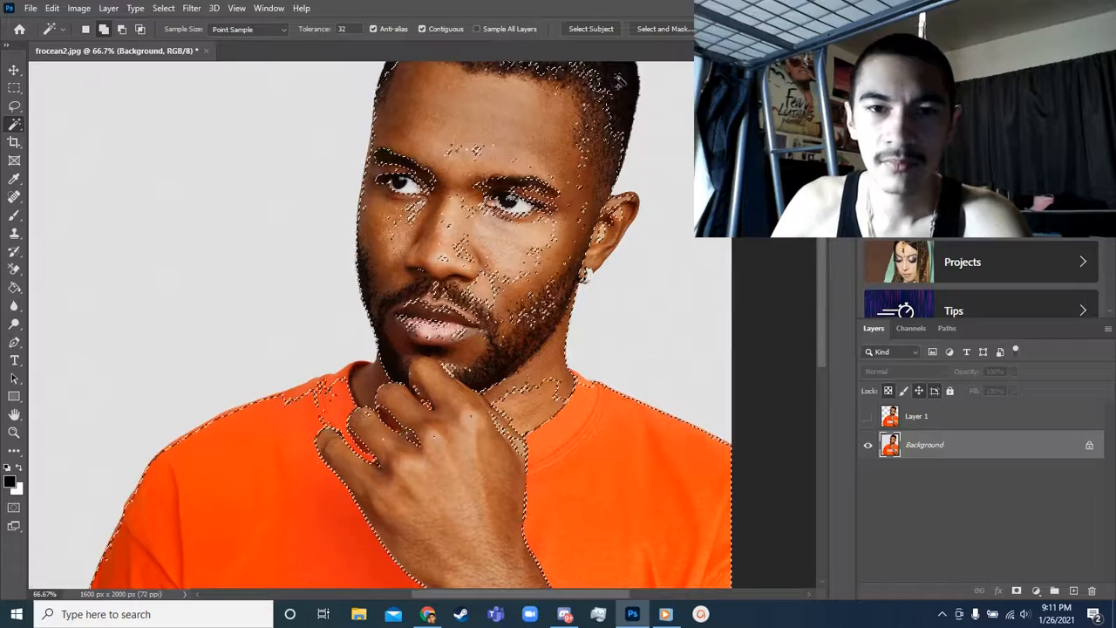
{"action": "scroll", "coordinate": [541, 218], "scroll_direction": "up", "scroll_amount": 3}
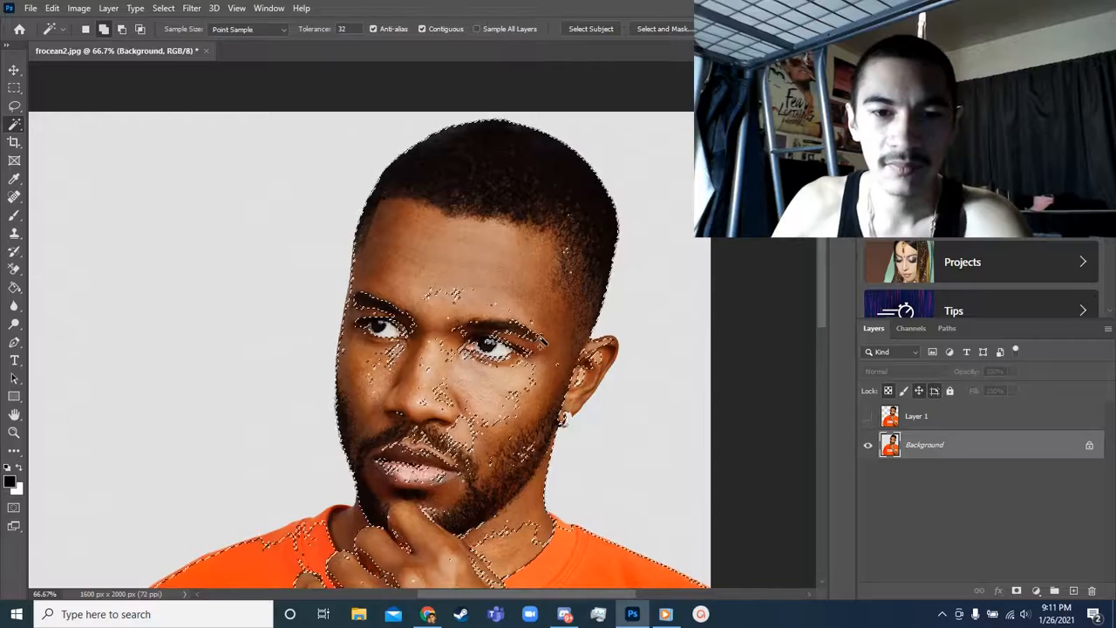
{"action": "left_click_drag", "start_coordinate": [549, 352], "coordinate": [587, 228]}
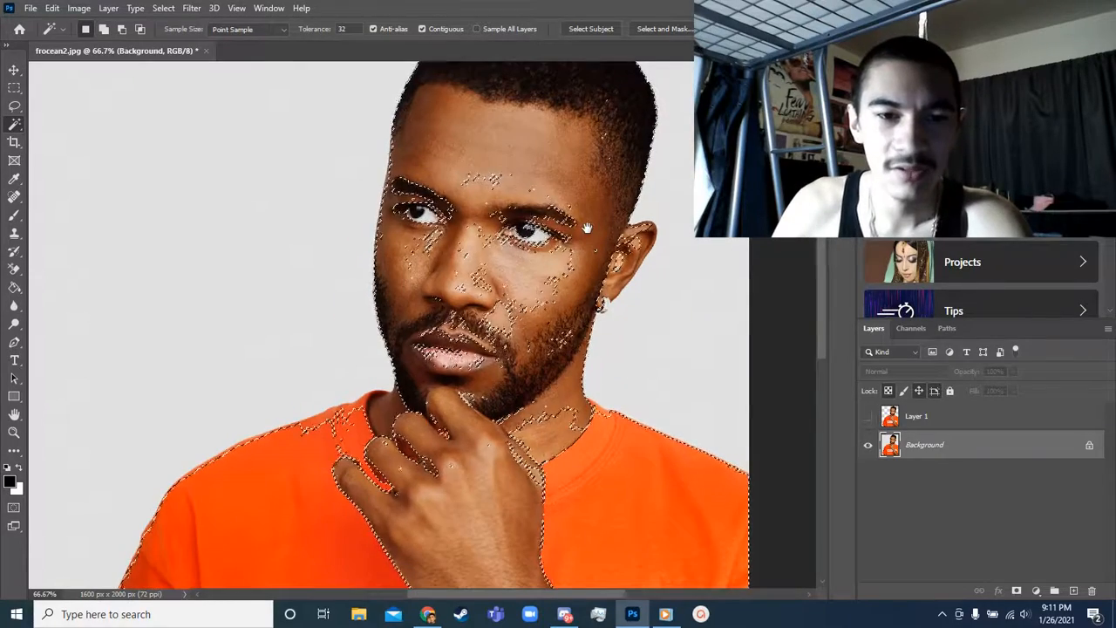
{"action": "key", "text": "ctrl+minus"}
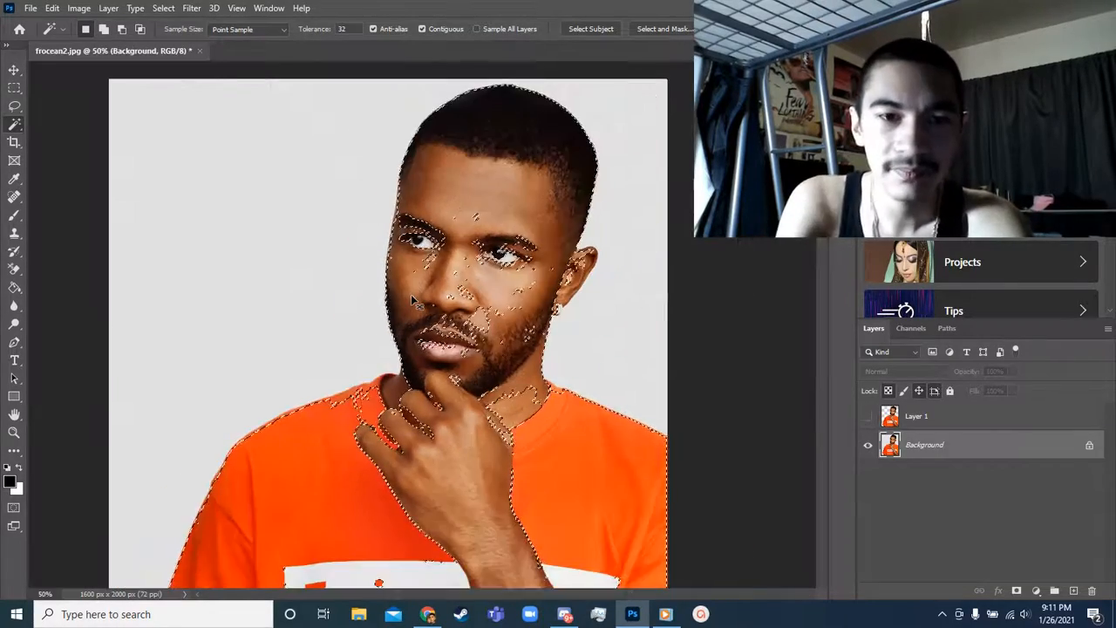
{"action": "key", "text": "ctrl+minus"}
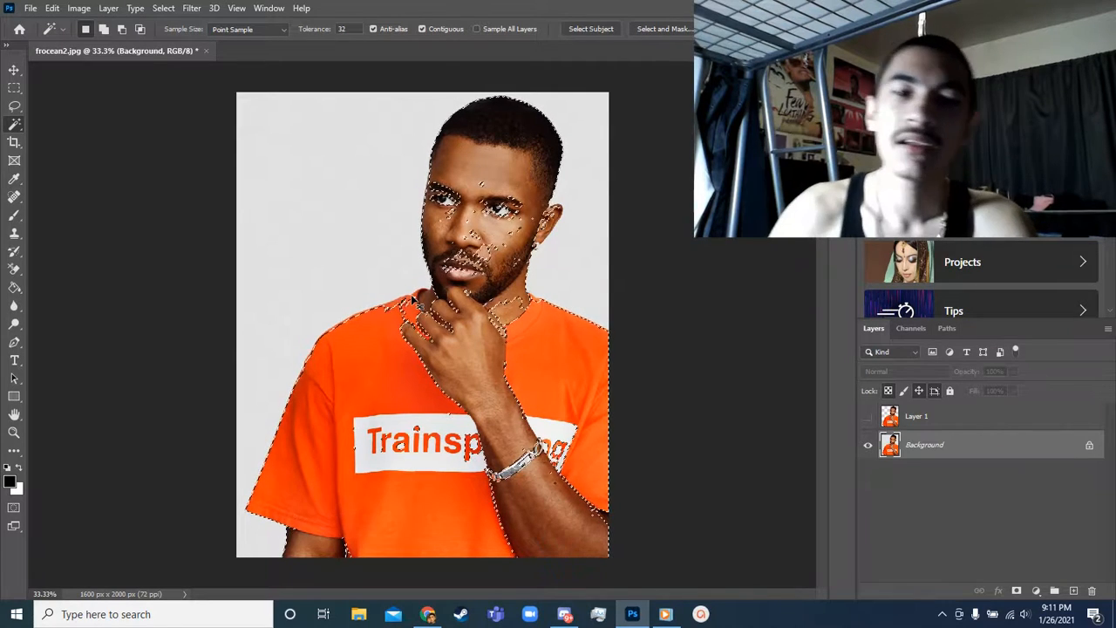
- Replace the selection with a Magic Wand selection of the plain grey background and invert it to select the man
{"action": "right_click", "coordinate": [370, 206]}
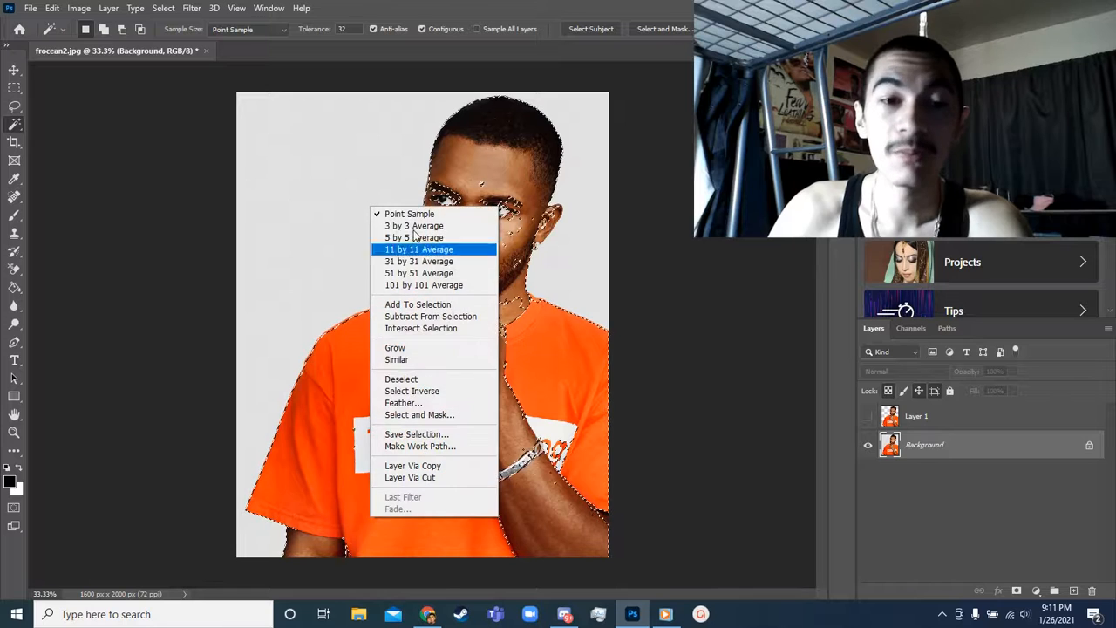
{"action": "left_click", "coordinate": [466, 377]}
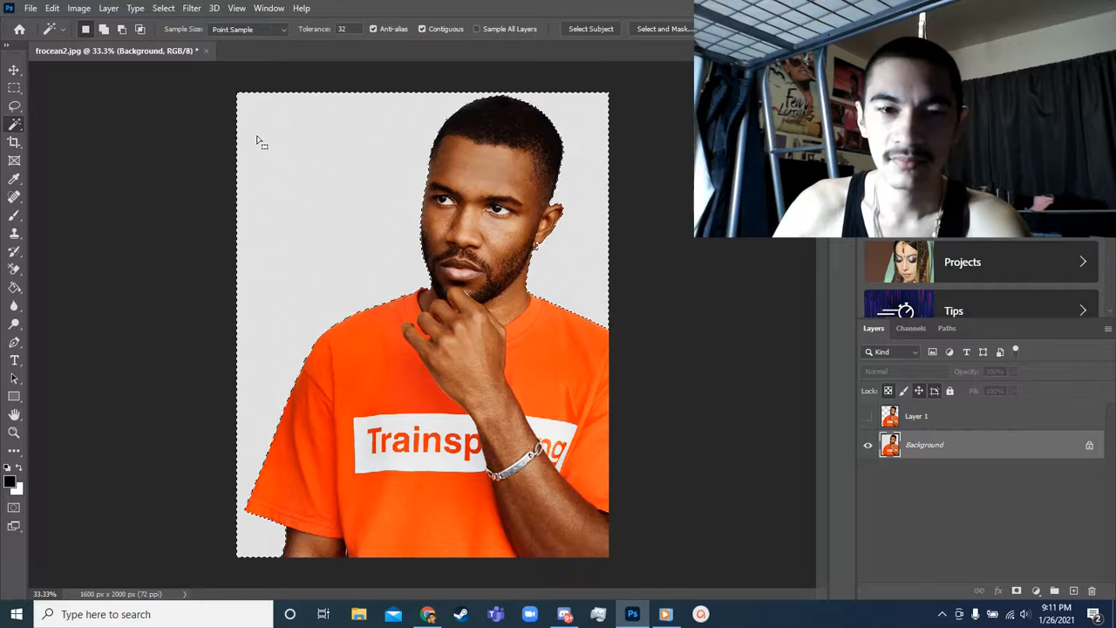
{"action": "right_click", "coordinate": [362, 163]}
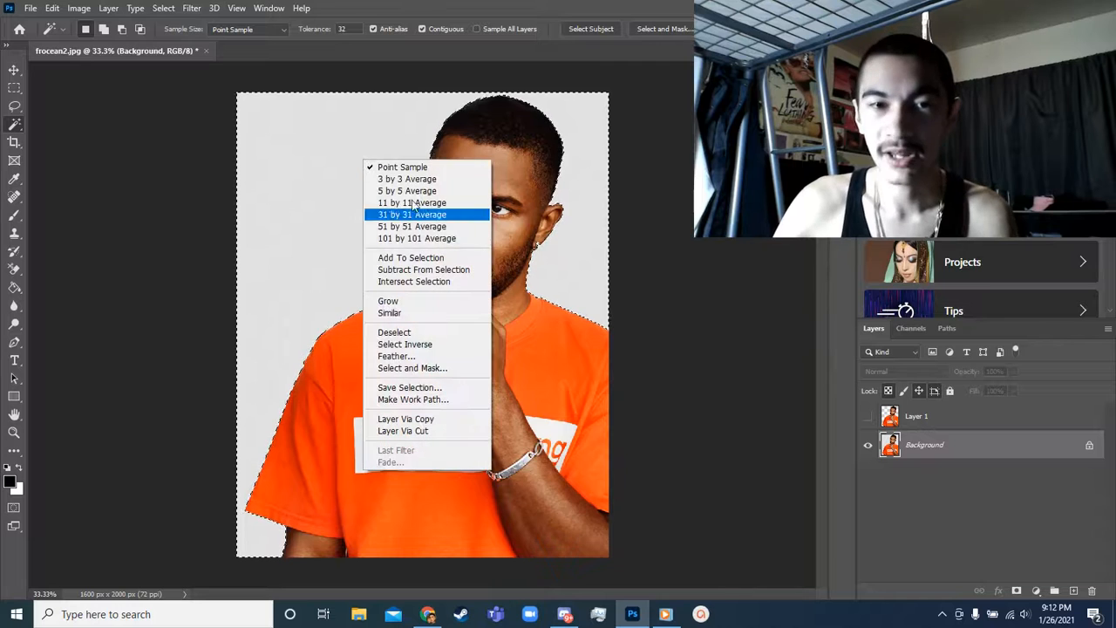
{"action": "left_click", "coordinate": [446, 345]}
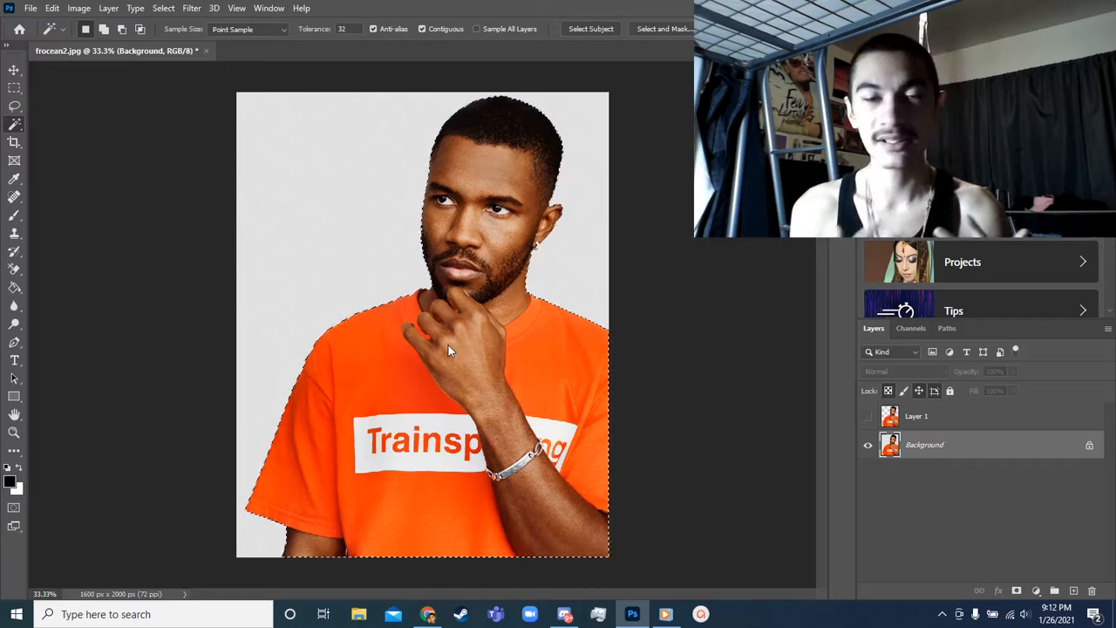
- Copy the selected man from the Background onto a new layer and hide the Background layer
{"action": "key", "text": "ctrl+d"}
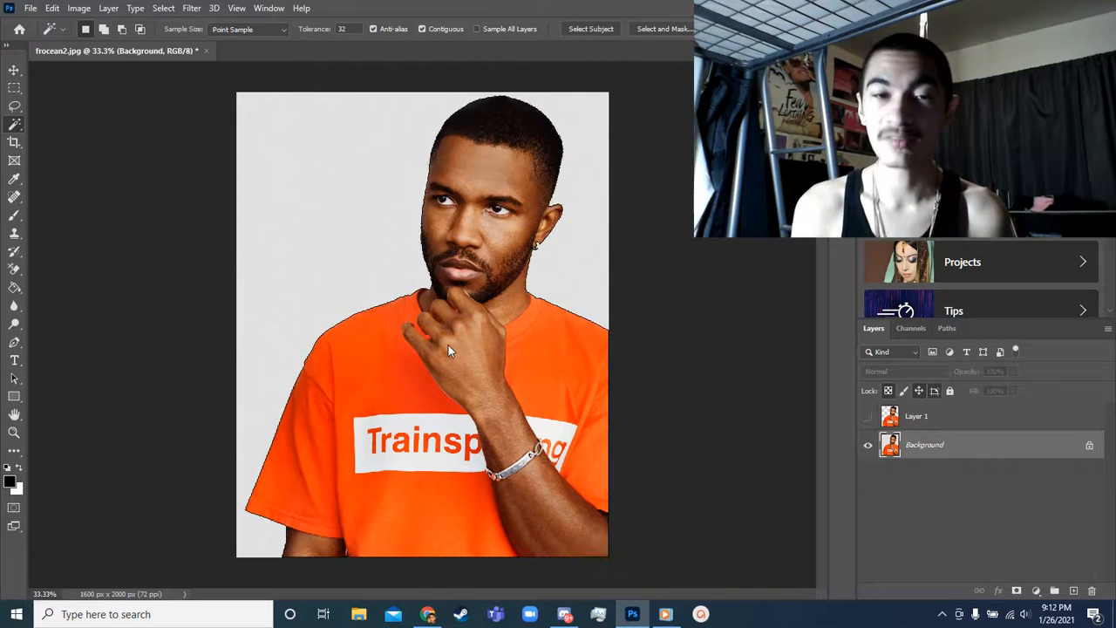
{"action": "key", "text": "ctrl+z"}
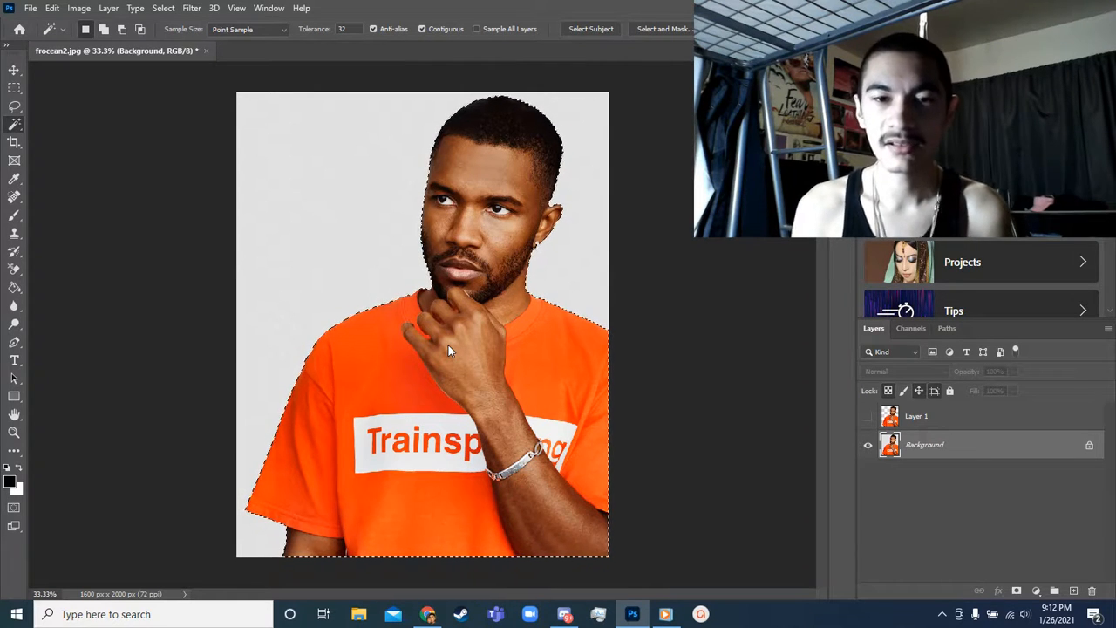
{"action": "key", "text": "ctrl+j"}
{"action": "key", "text": "v"}
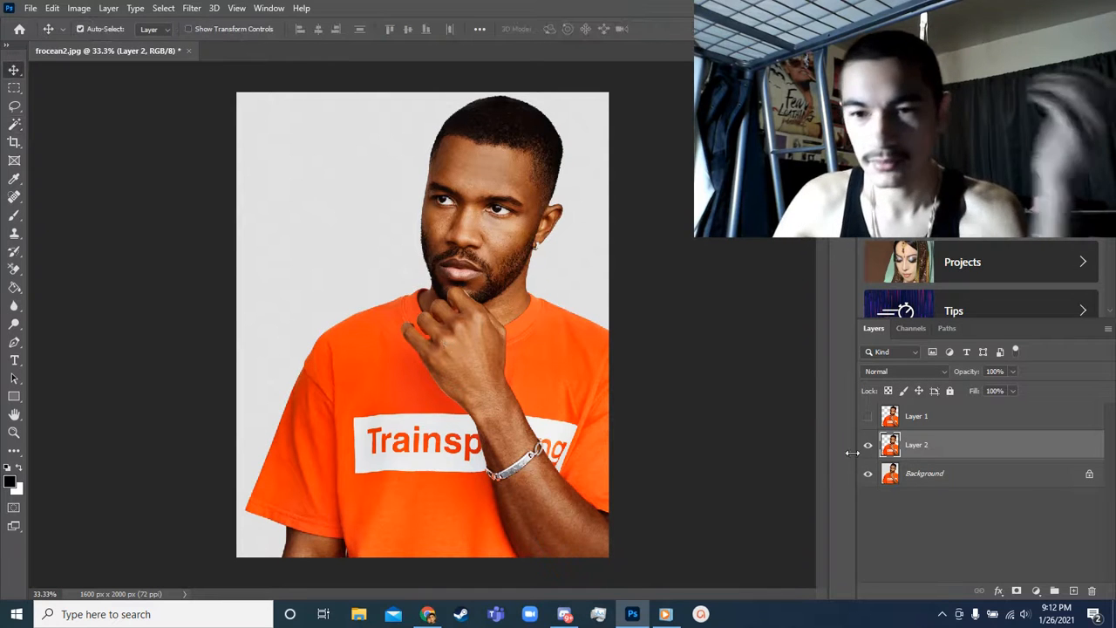
{"action": "left_click", "coordinate": [868, 473]}
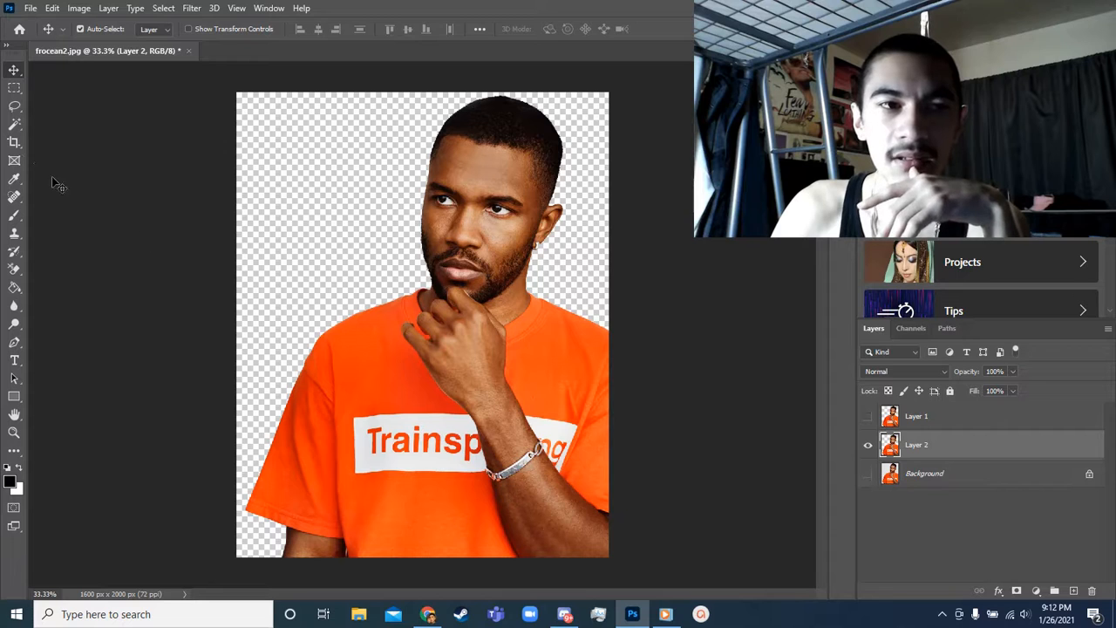
{"action": "left_click", "coordinate": [16, 127]}
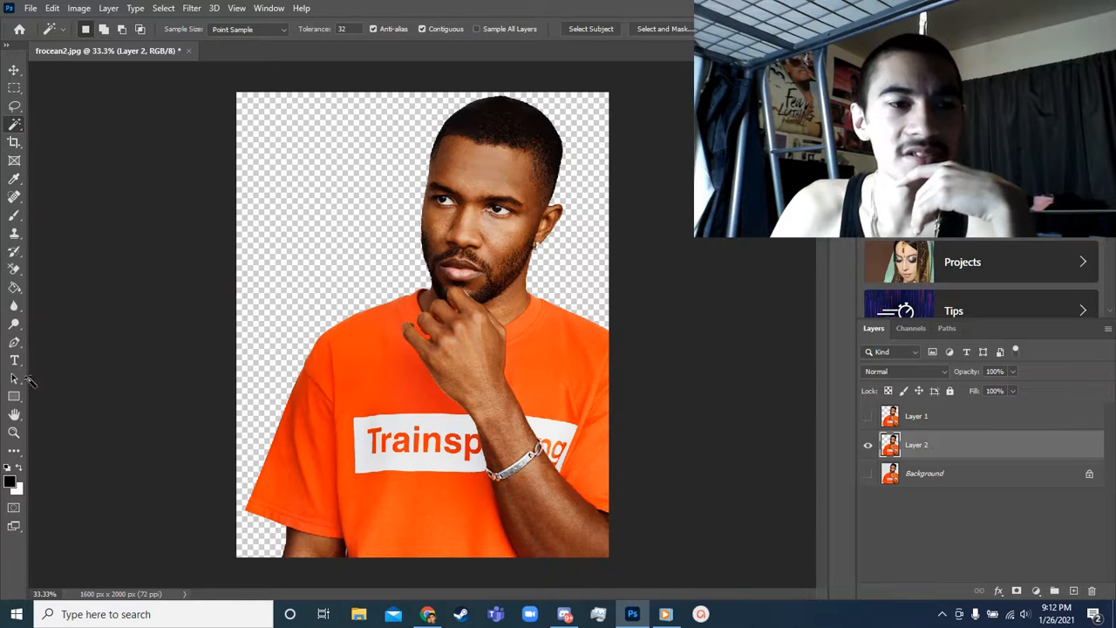
{"action": "left_click", "coordinate": [9, 70]}
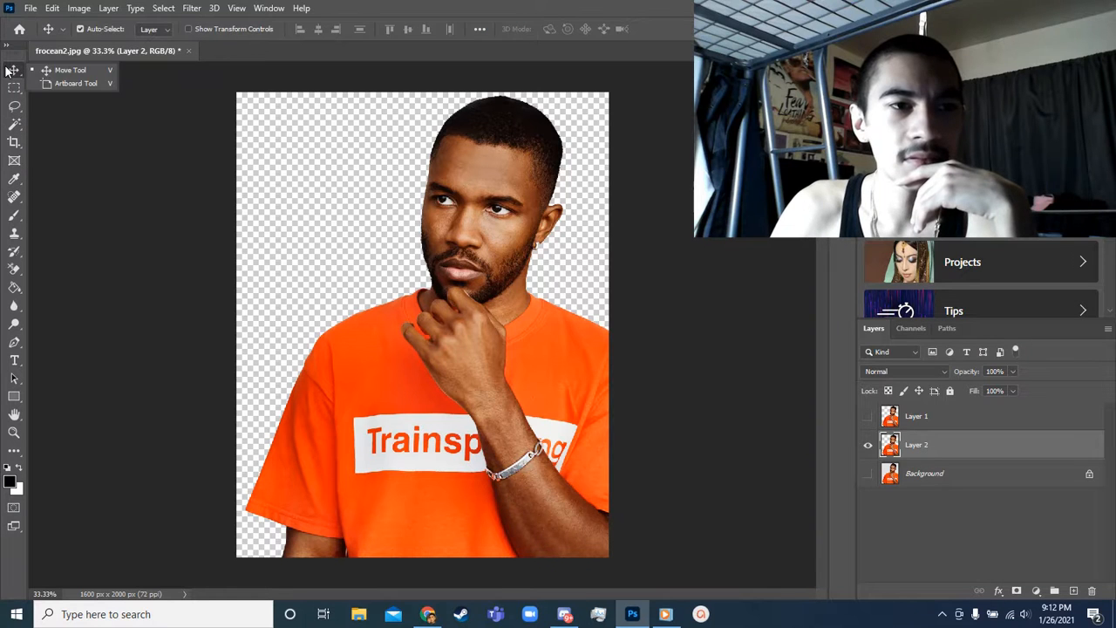
{"action": "left_click", "coordinate": [69, 70]}
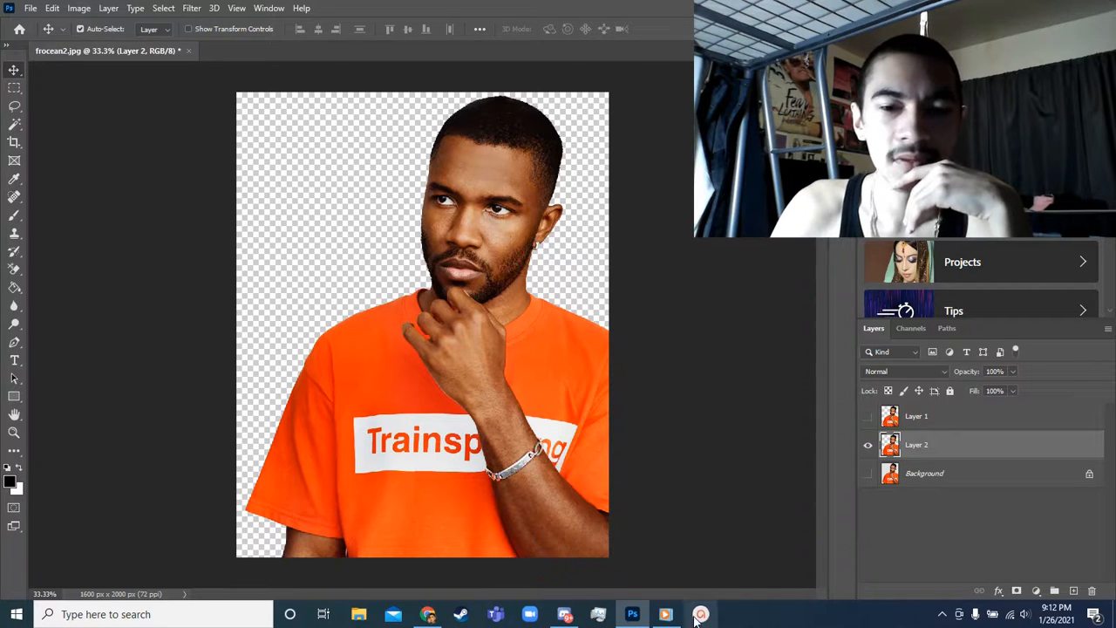